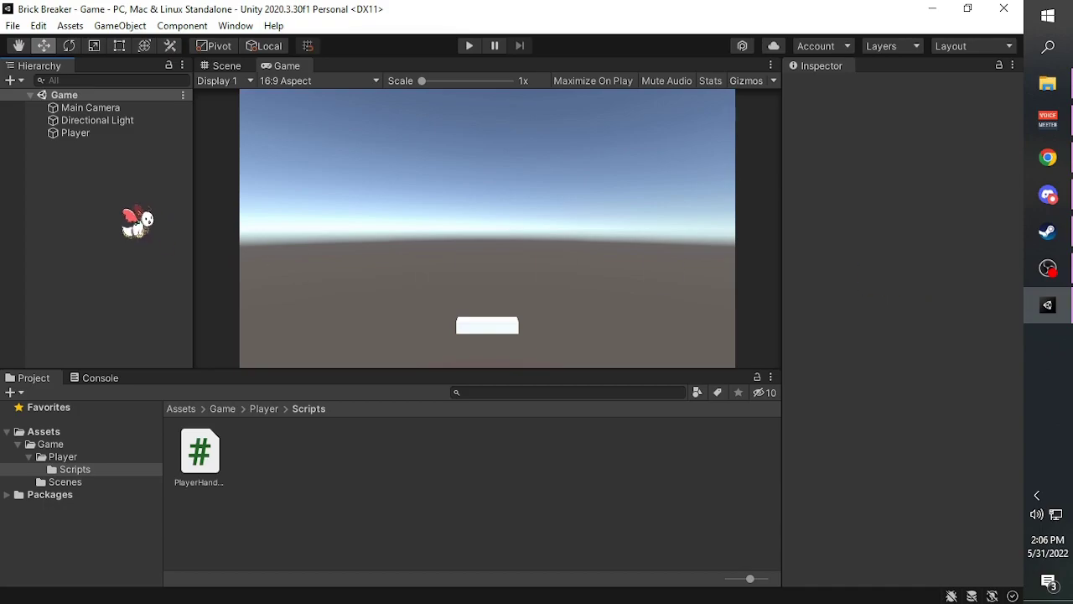
Create a new 3D cube in the Hierarchy named Left Boundary.
right_click(123, 214)
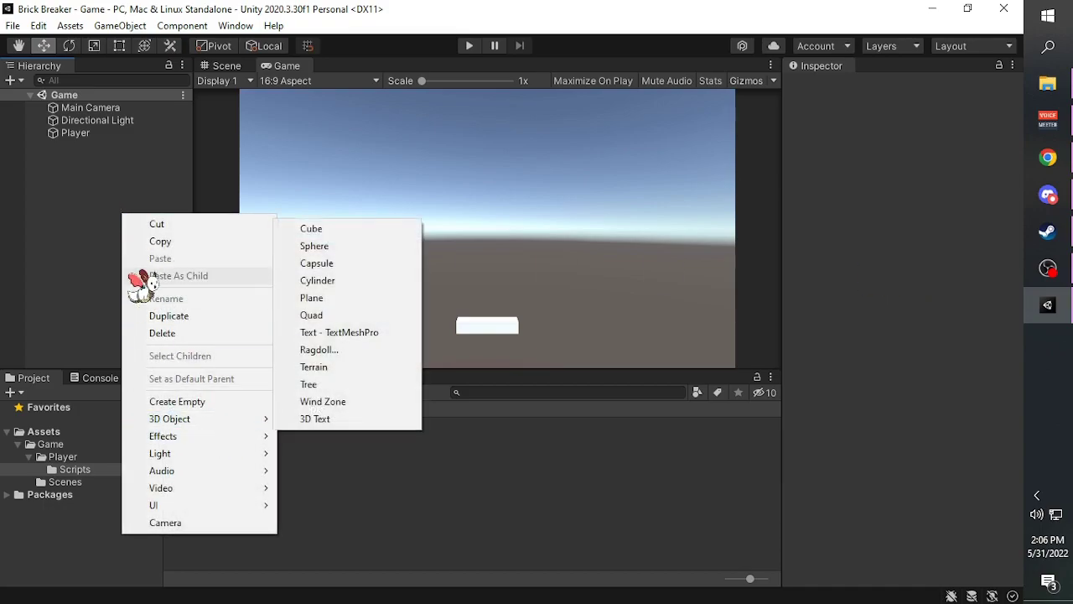
mouse_move(218, 419)
click(329, 229)
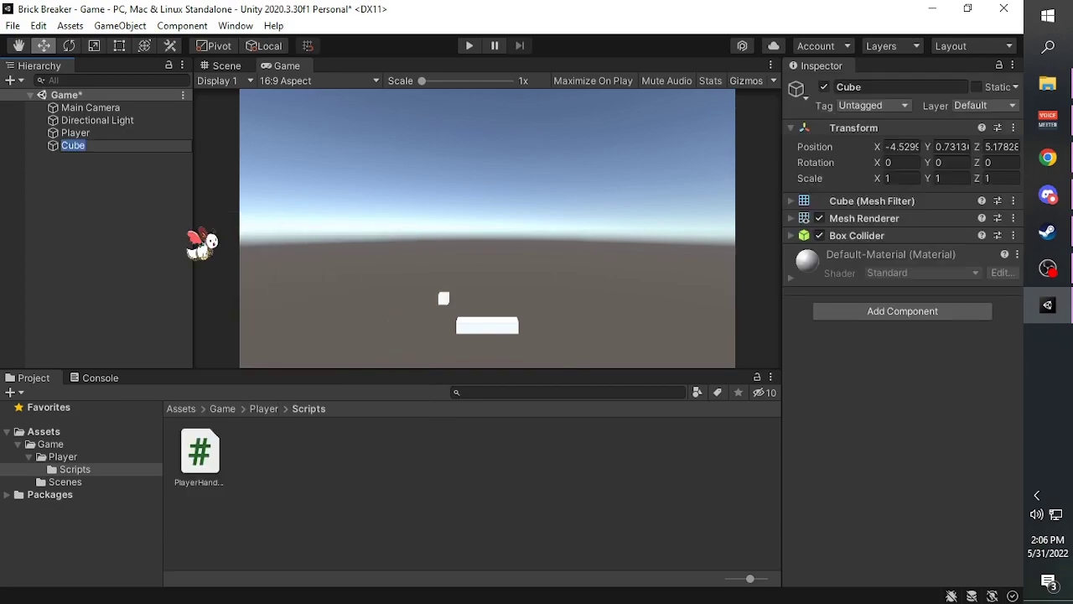
text(Left Boundary)
key(Return)
Reset the cube's Transform, then set Scale to 2, 50, 2 and Position X to -20.
right_click(860, 130)
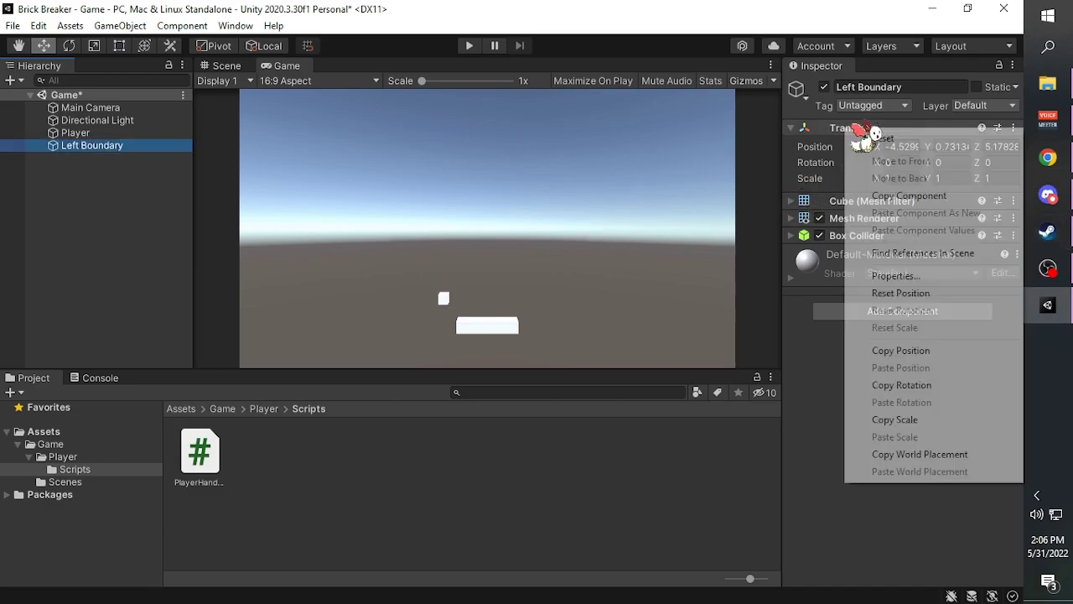
click(883, 137)
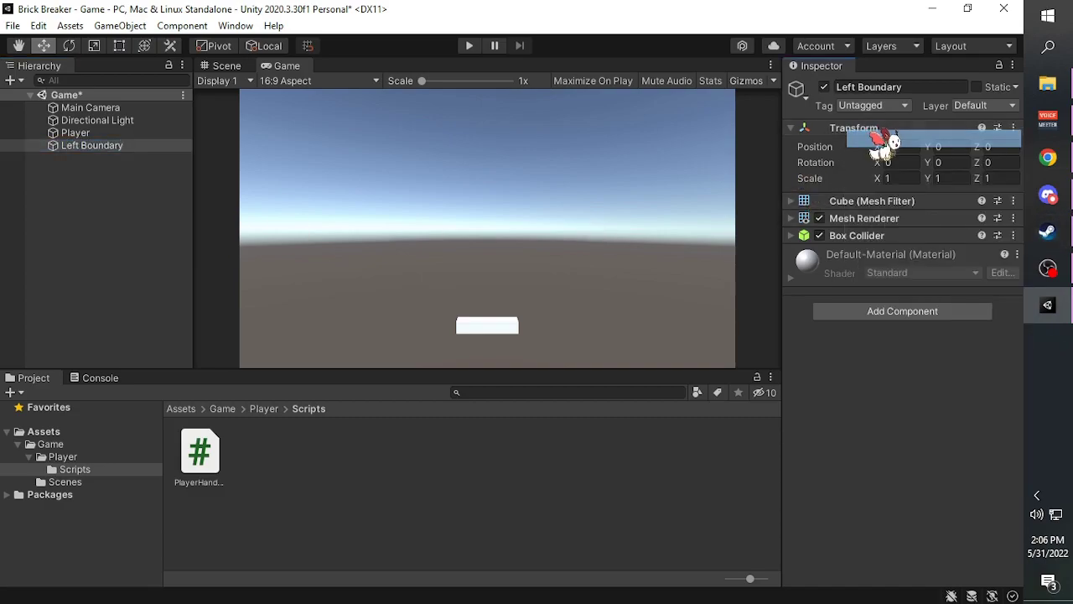
click(905, 178)
text(2)
key(Tab)
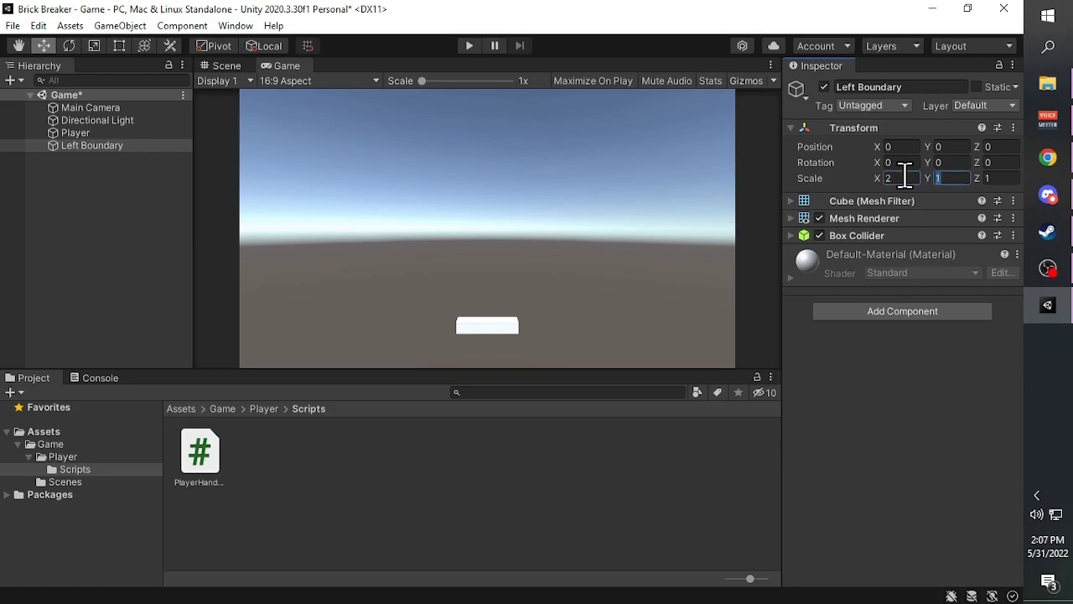
text(50)
key(Tab)
text(2)
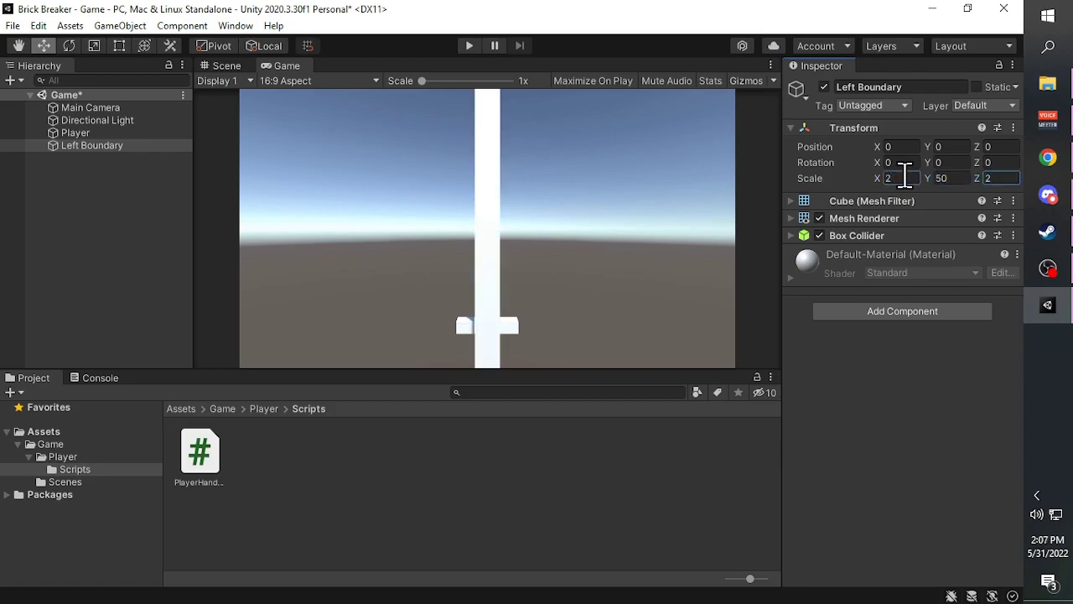
click(907, 147)
text(-20)
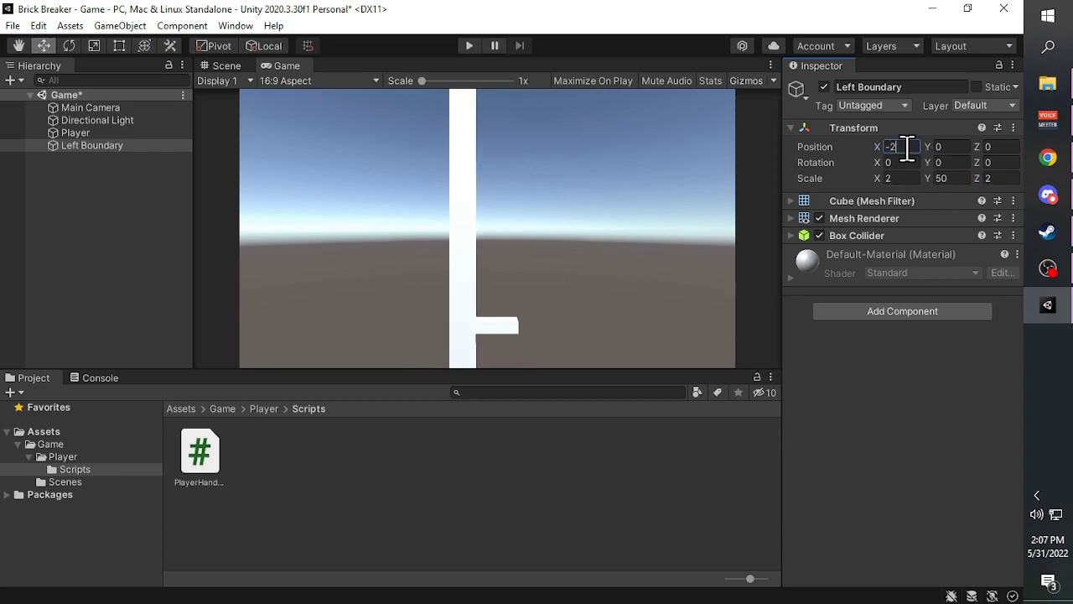
Duplicate the Left Boundary wall and name the copy Right Boundary.
click(84, 134)
click(90, 145)
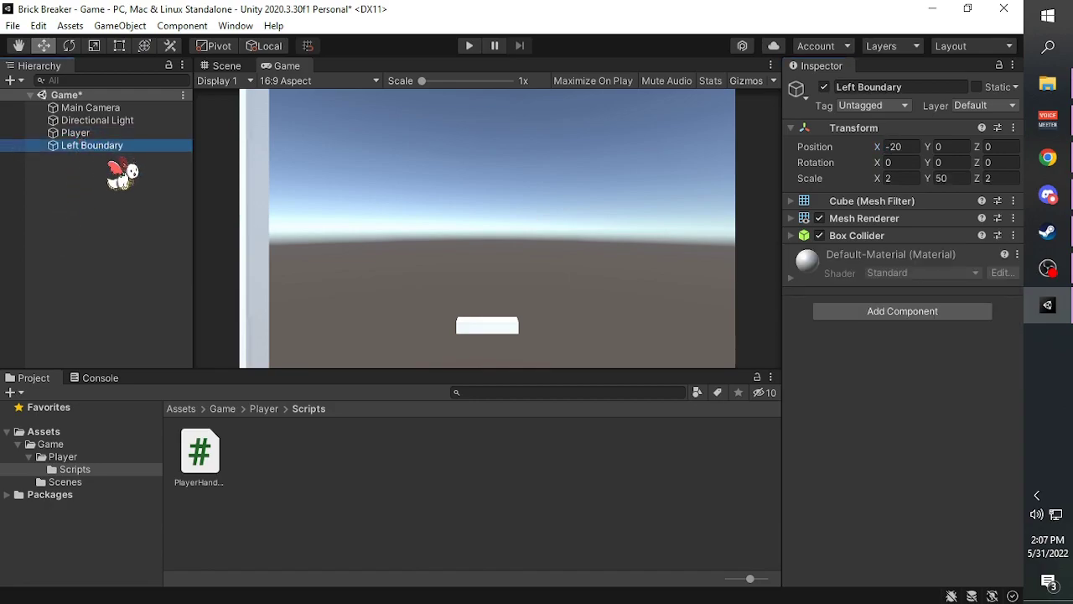
key(ctrl+d)
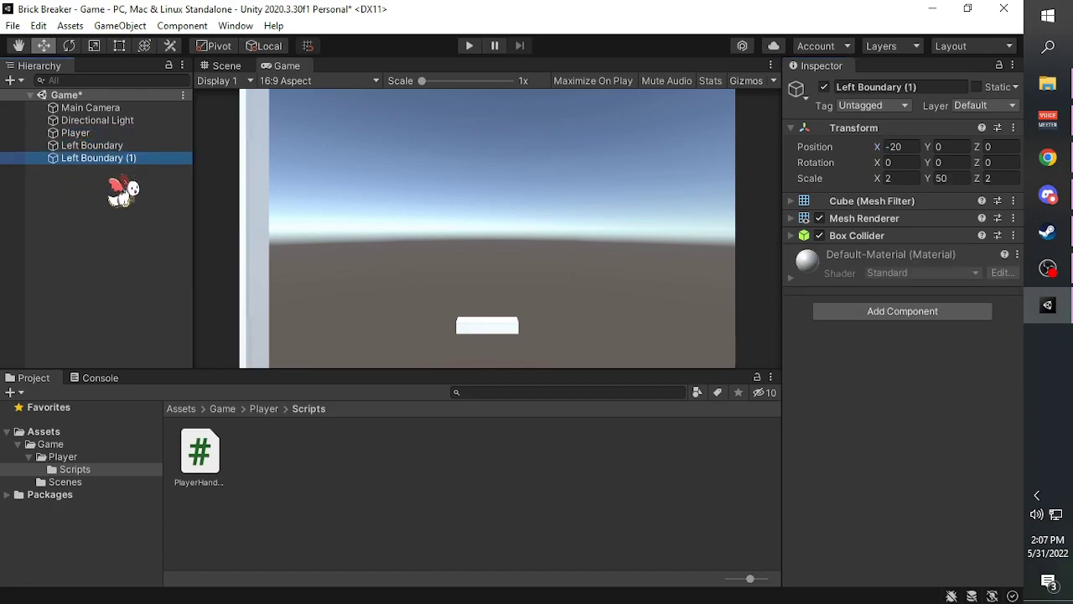
key(F2)
text(Right)
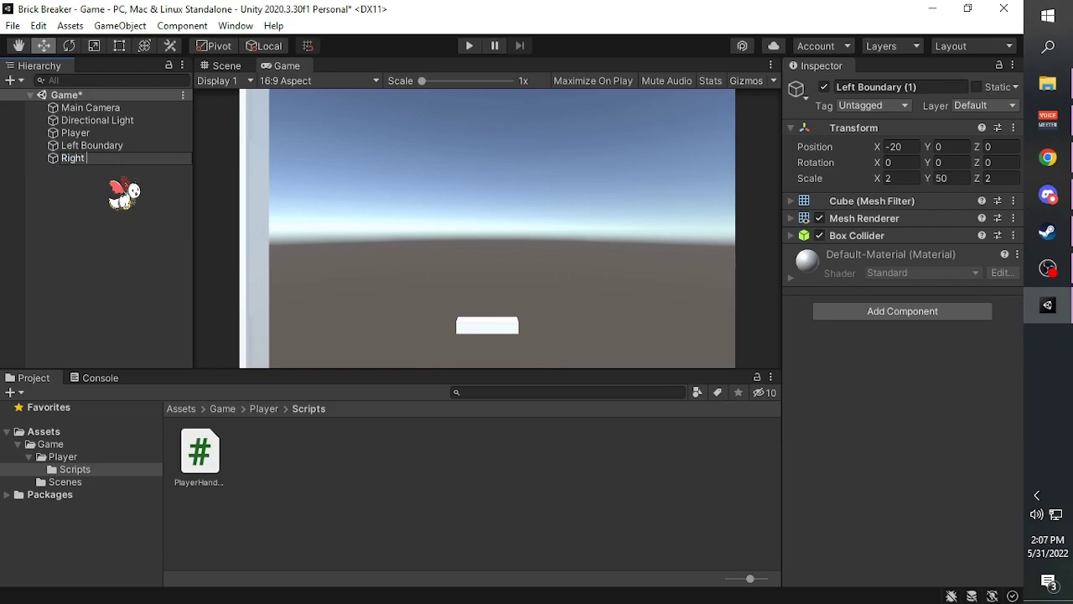
text( Boundary)
key(Return)
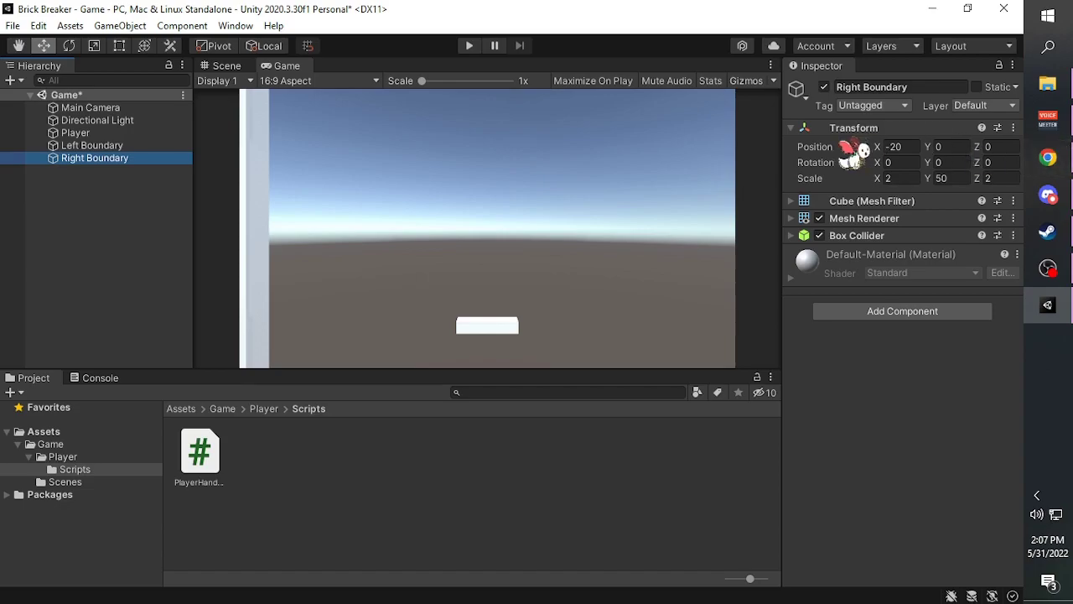
Set Right Boundary's Position X to 20 and enable Maximize On Play.
click(917, 146)
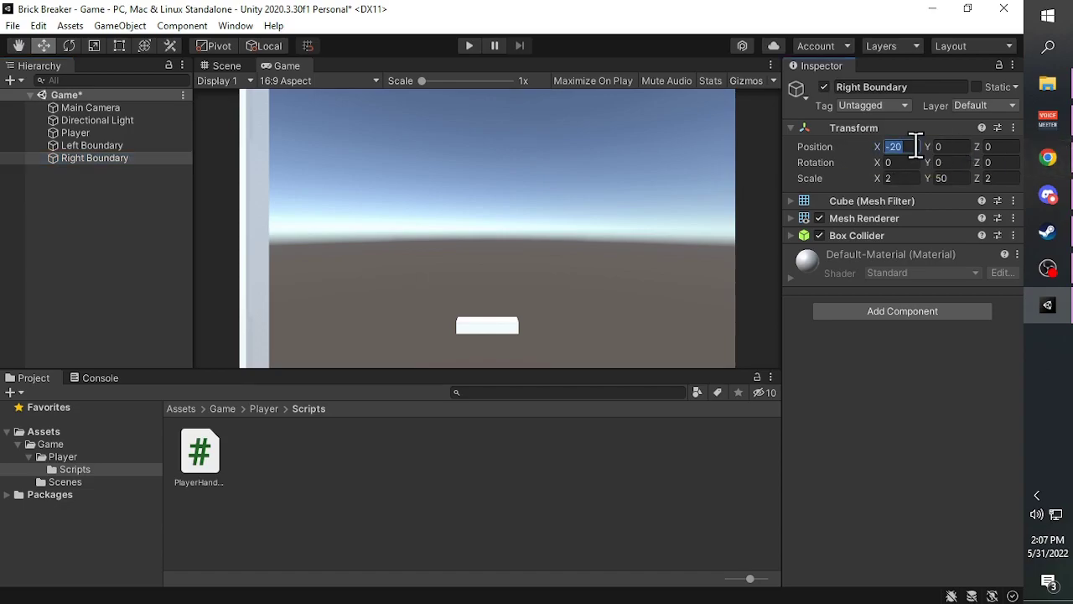
text(20)
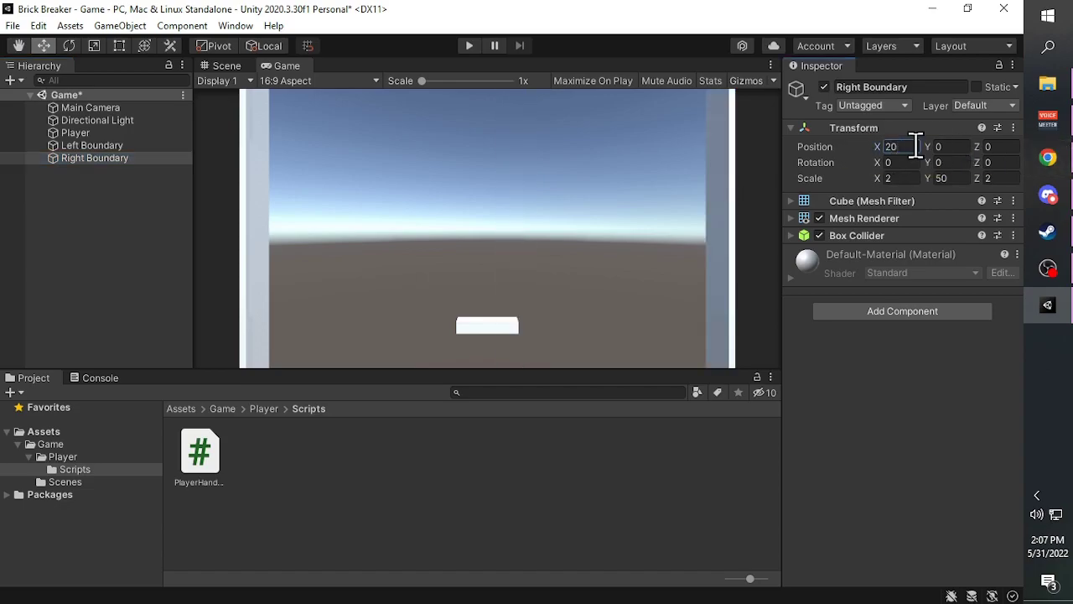
click(591, 81)
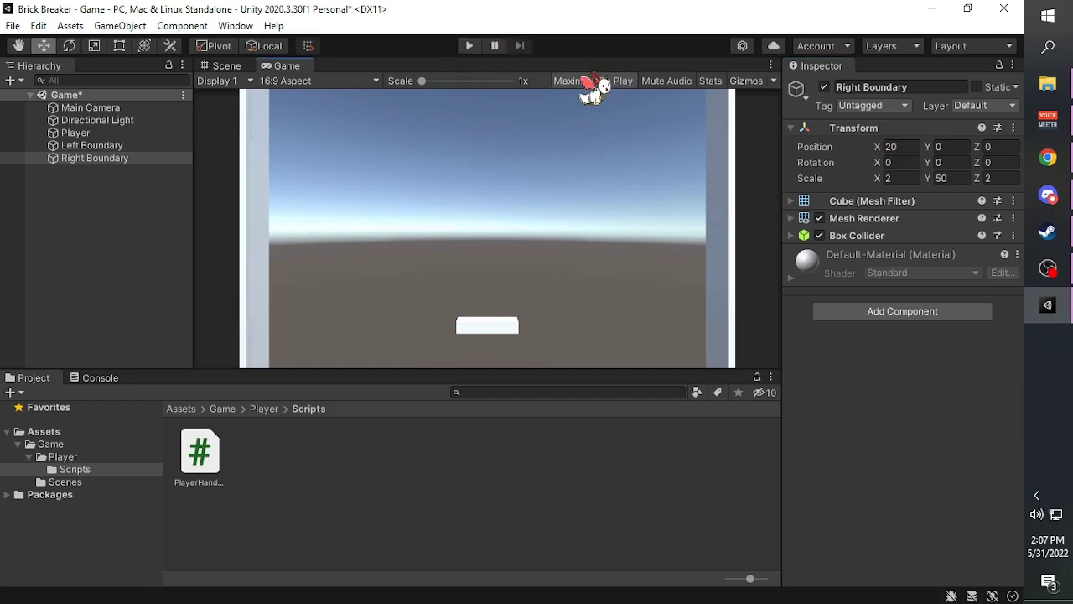
Run the game and slide the paddle back and forth between the two boundary walls with the arrow keys.
click(468, 45)
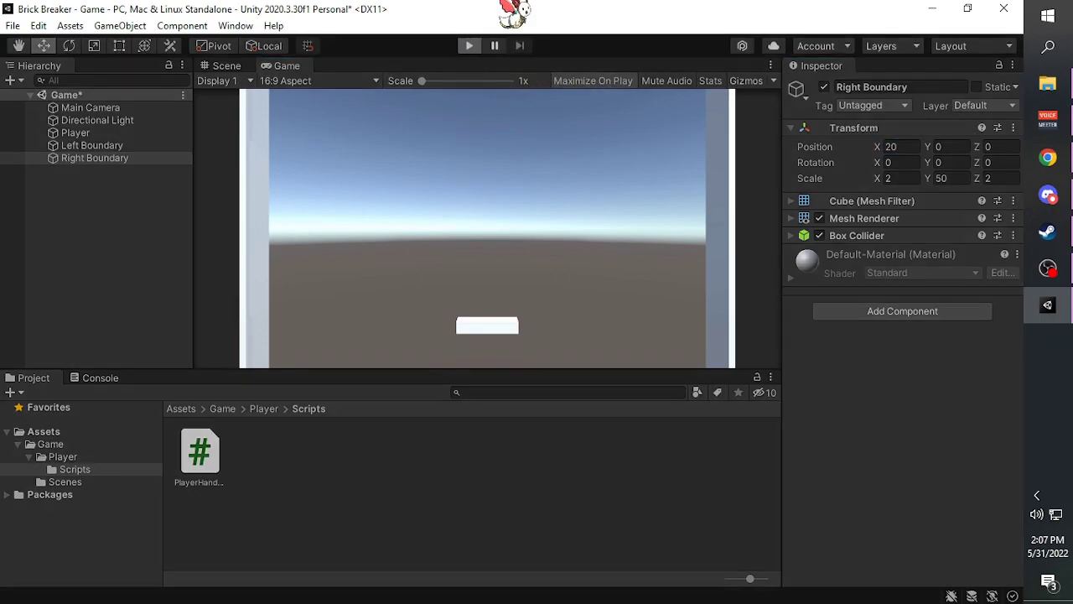
key(Left)
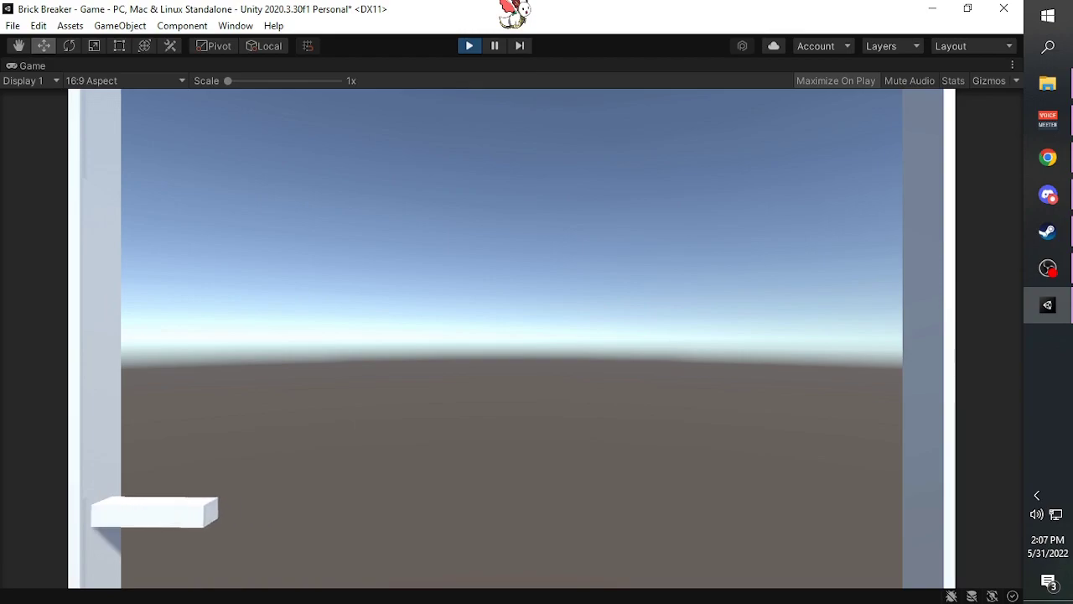
key(Right)
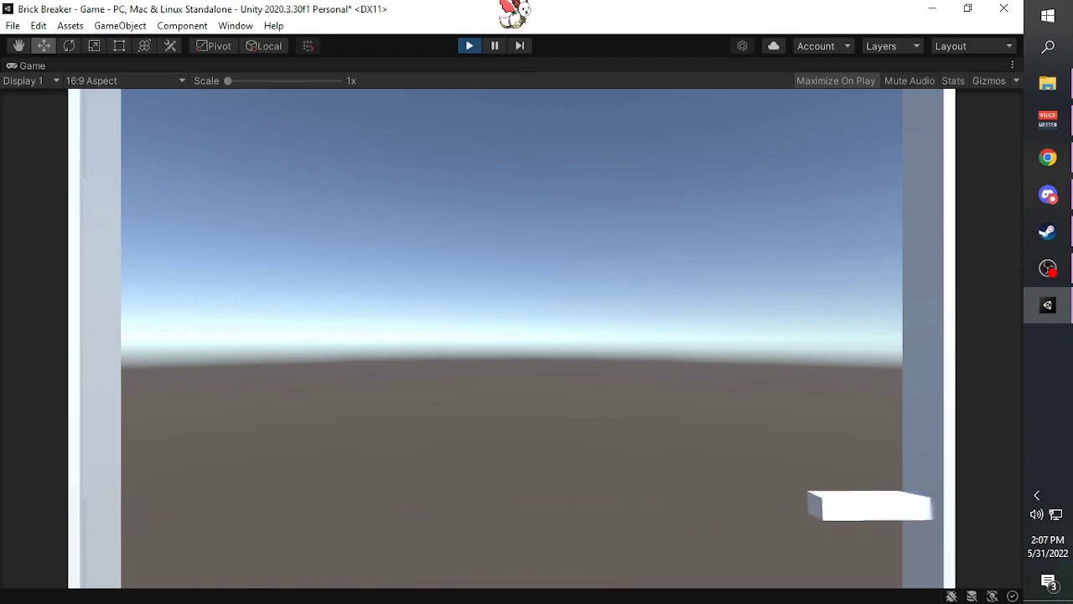
key(Left)
key(Right)
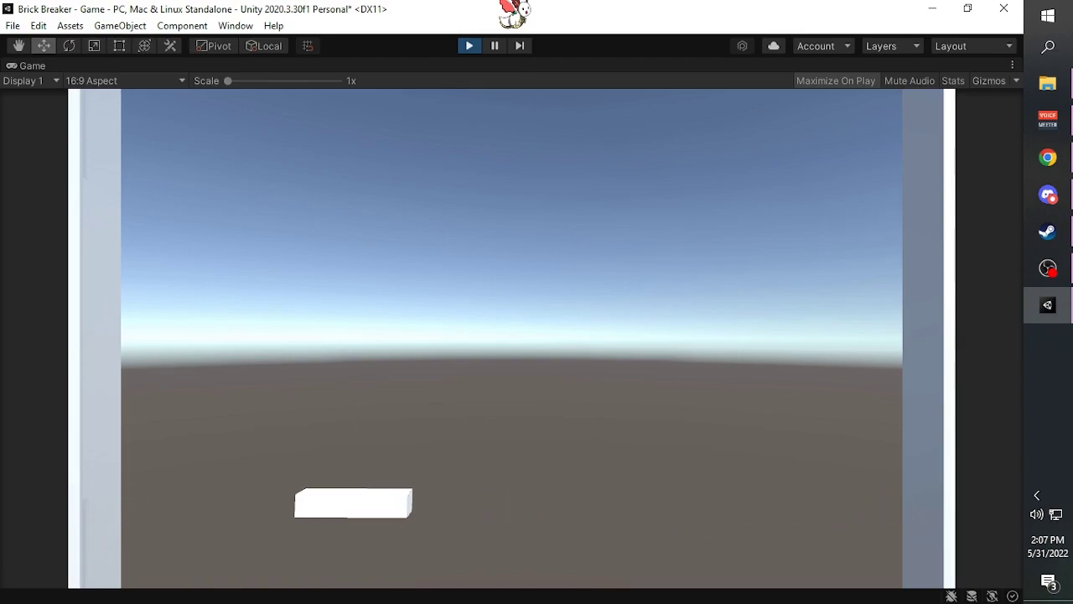
key(Left)
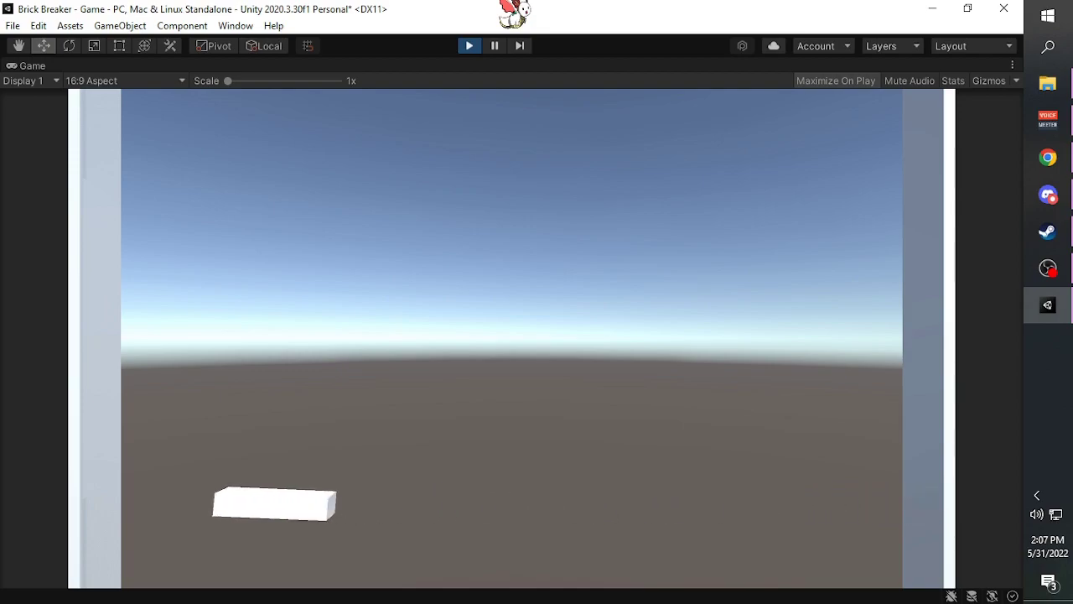
key(Right)
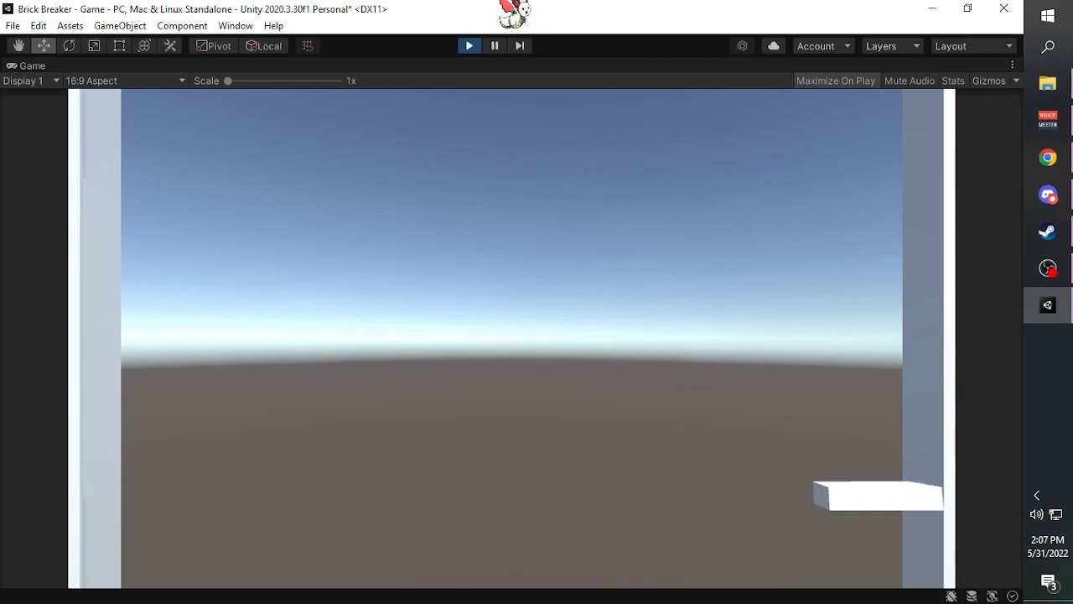
key(Left)
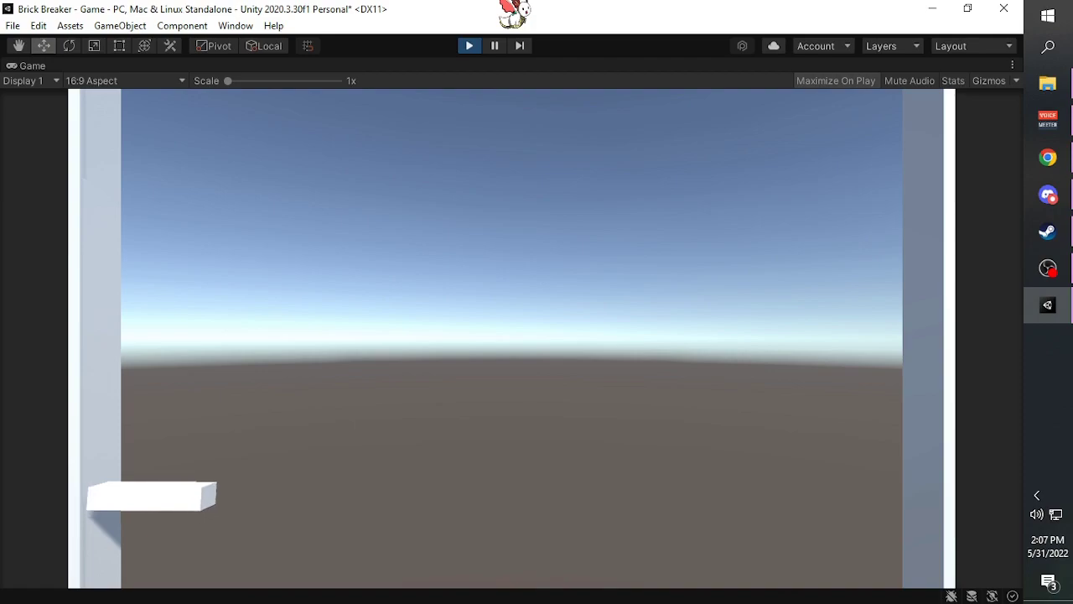
key(Right)
key(Left)
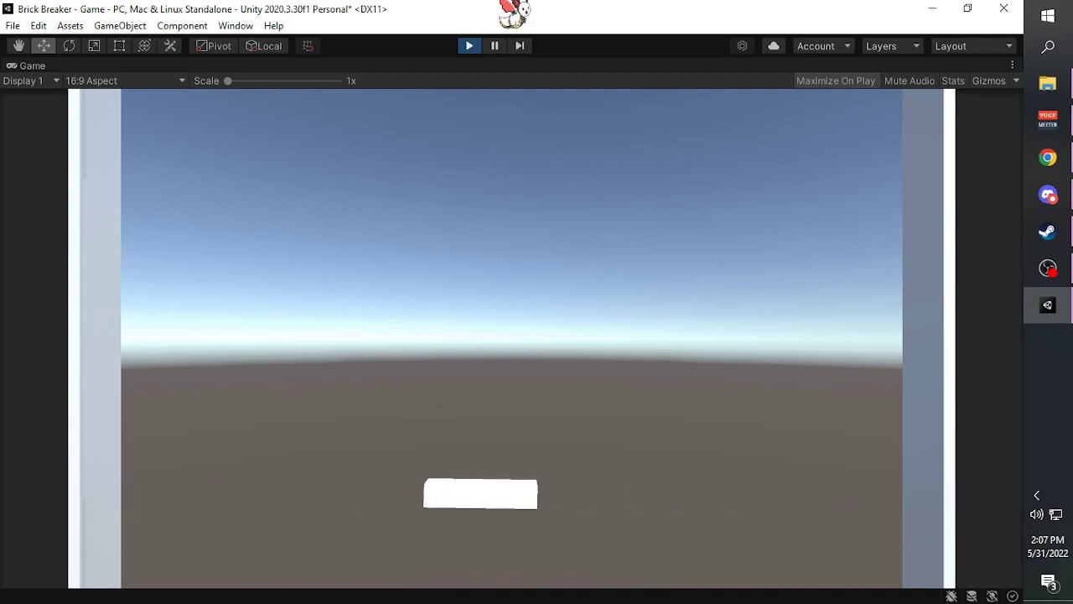
key(Right)
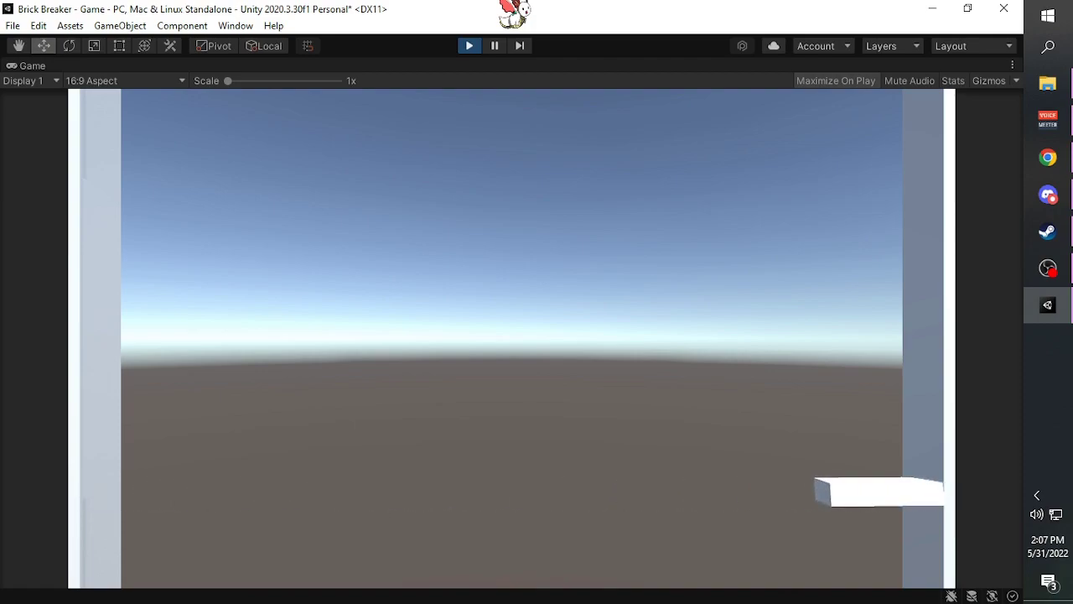
key(Left)
key(Right)
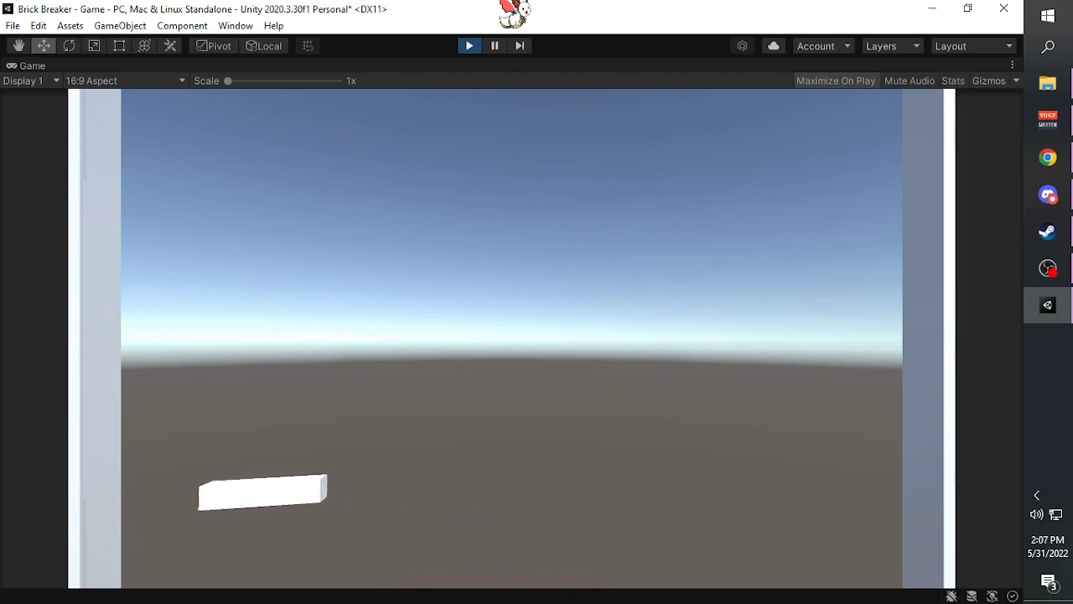
Stop play mode and expand the Player's Rigidbody constraints.
click(471, 45)
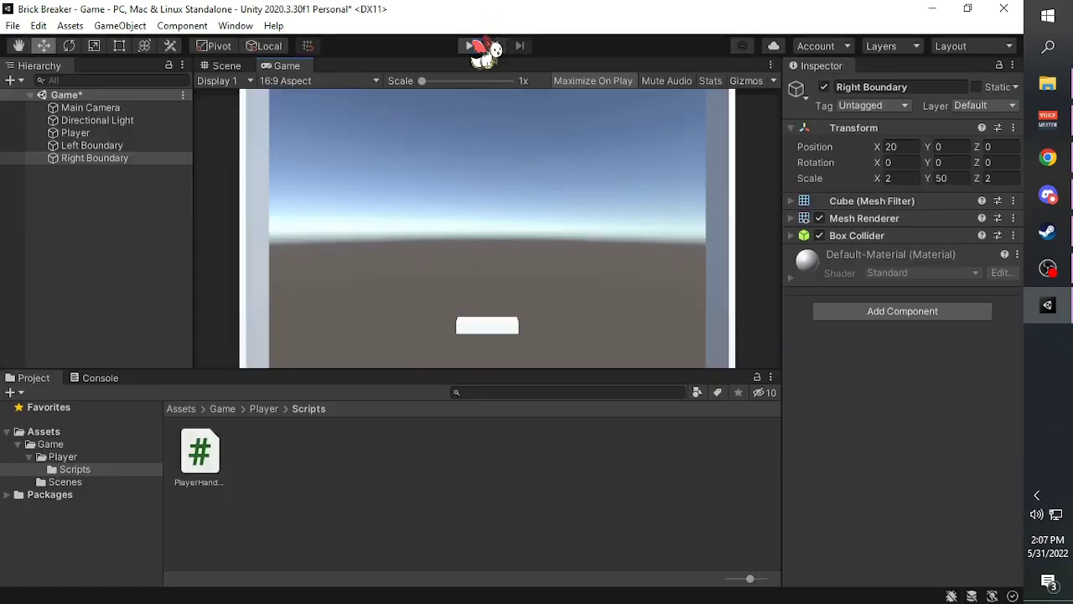
click(134, 132)
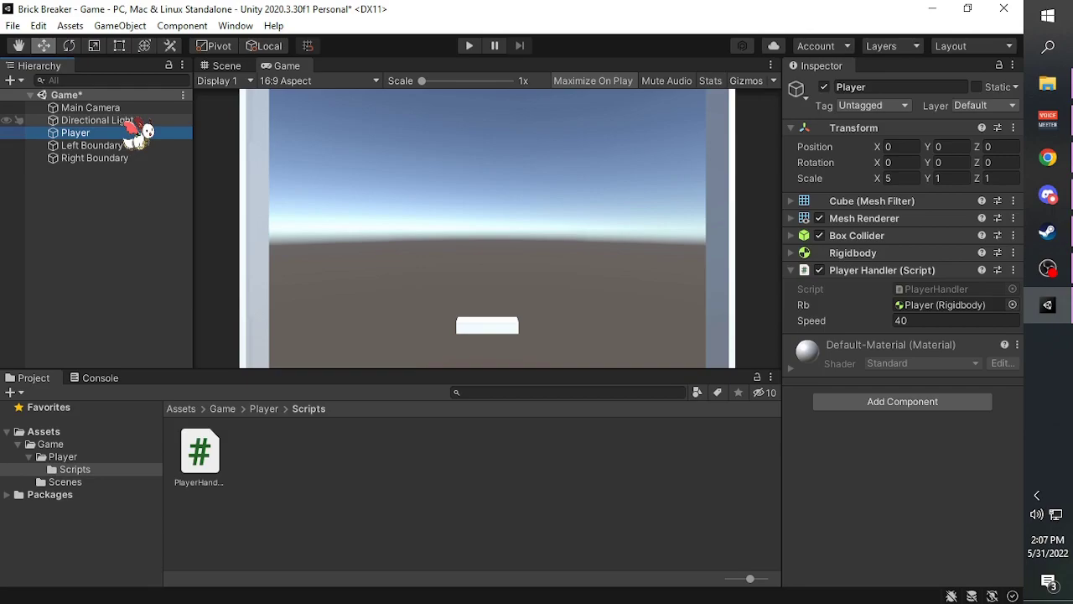
click(945, 304)
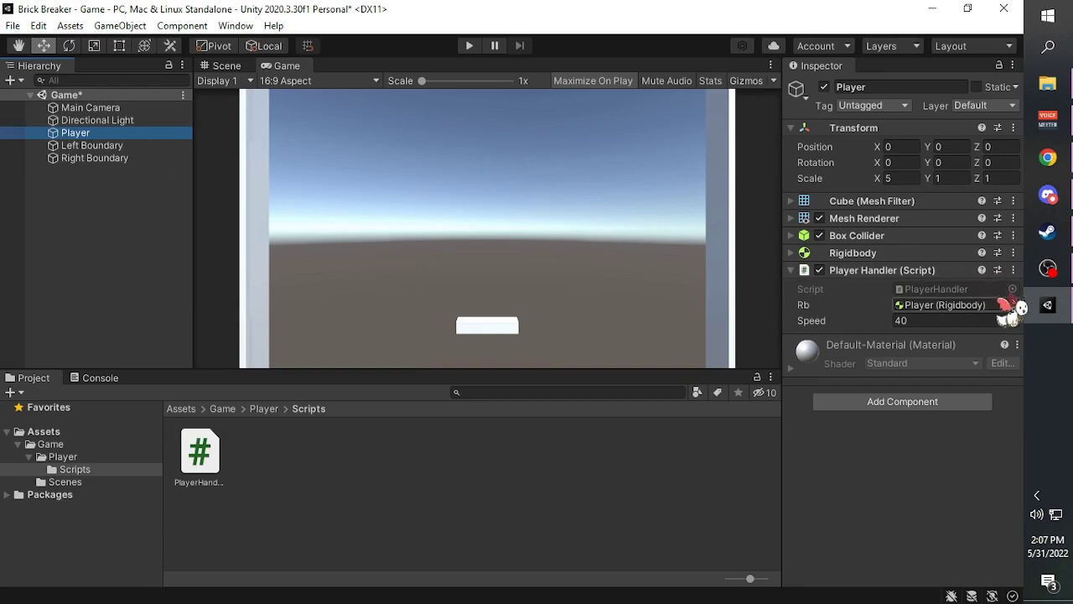
click(852, 253)
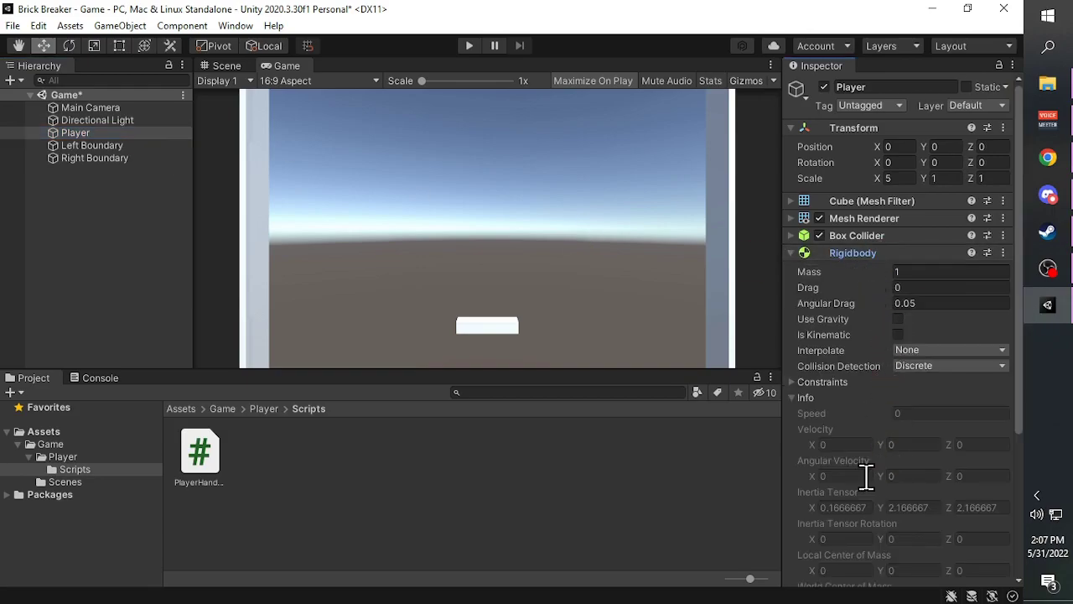
click(818, 382)
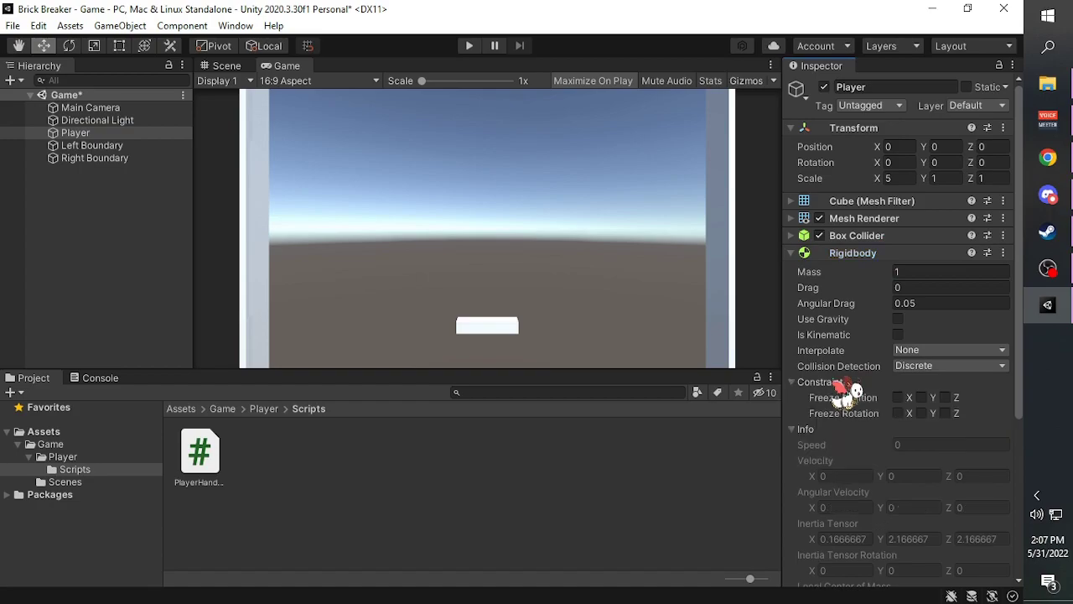
Freeze the Player's position on Y and Z and its rotation on X, Y and Z.
click(898, 413)
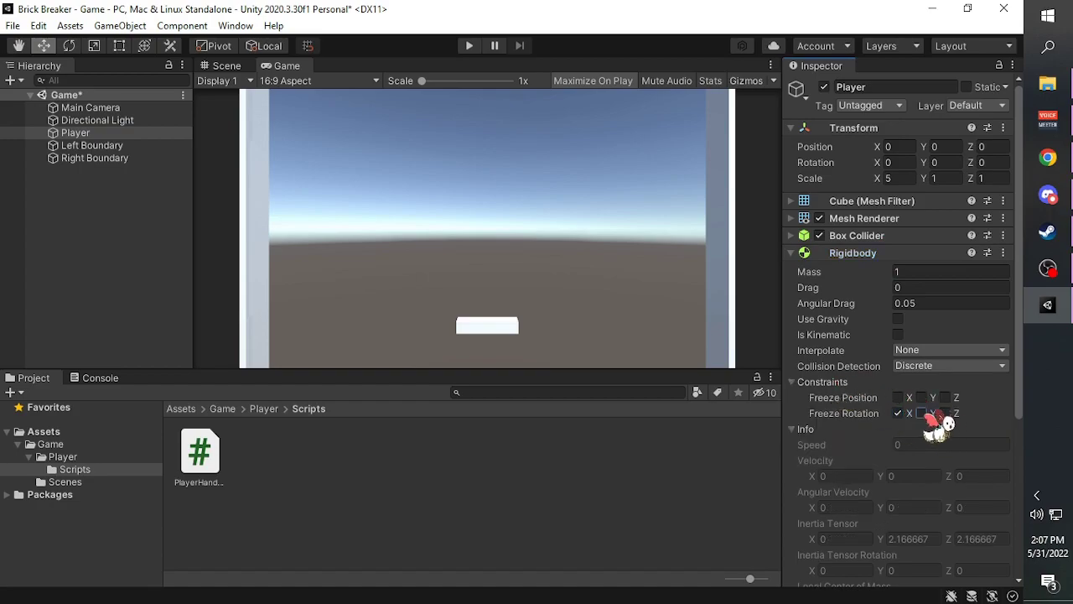
click(921, 413)
click(922, 397)
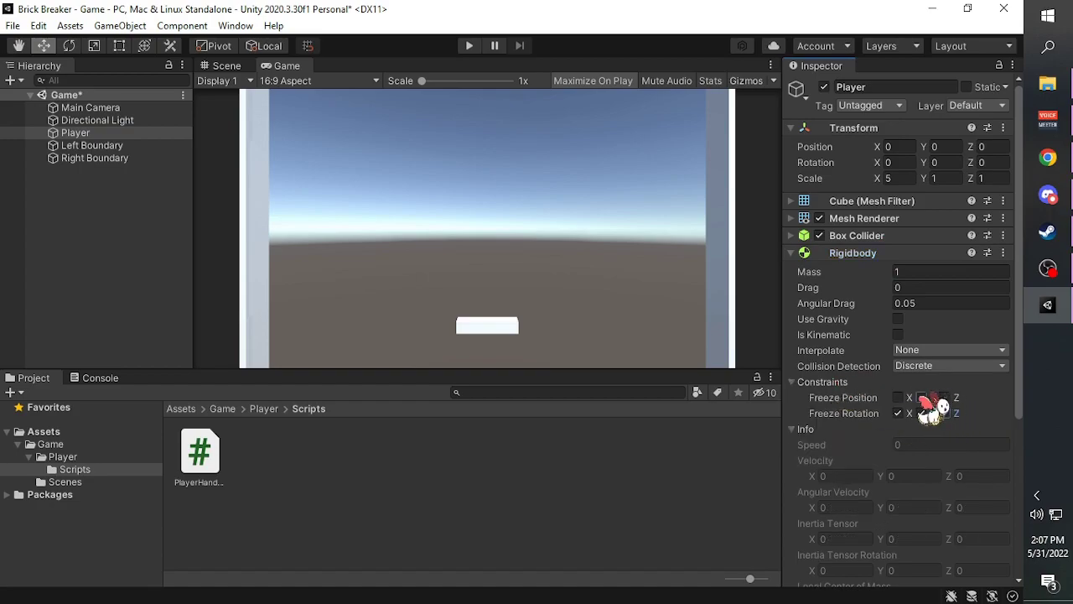
click(946, 398)
click(945, 413)
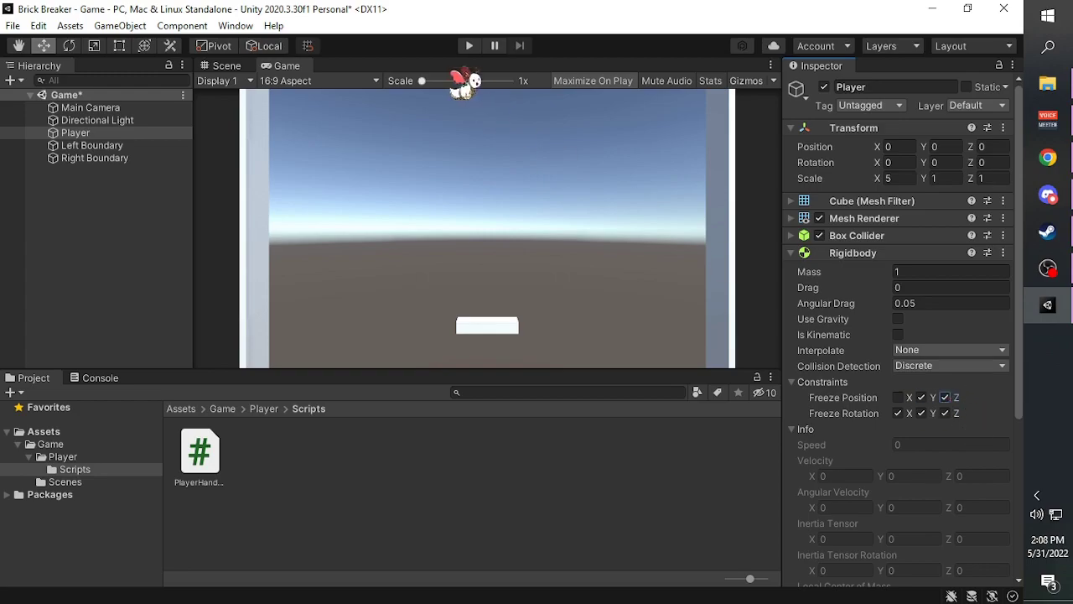
click(470, 46)
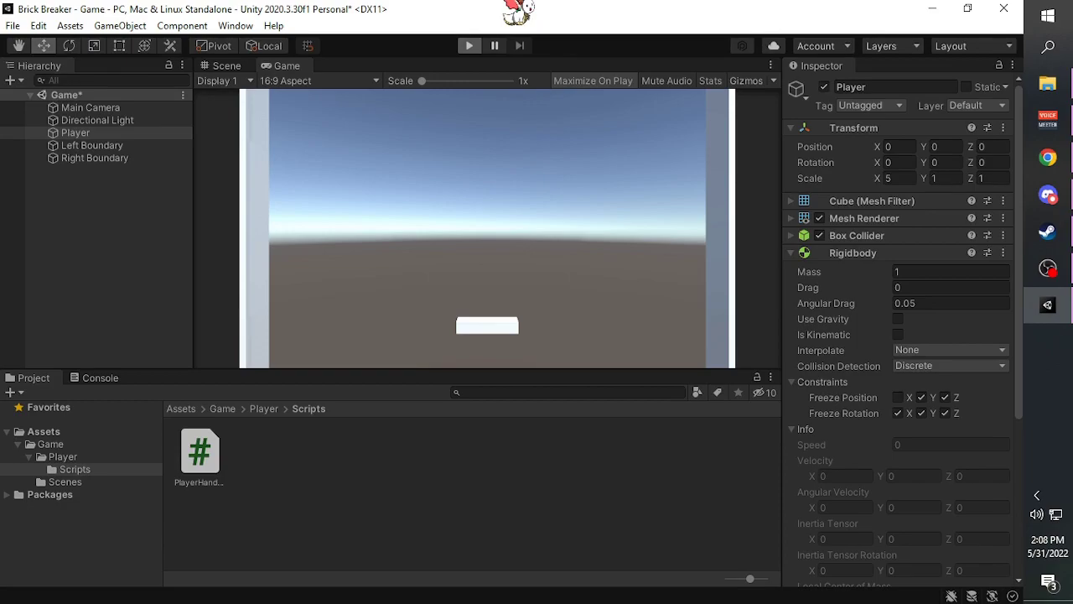
key(Right)
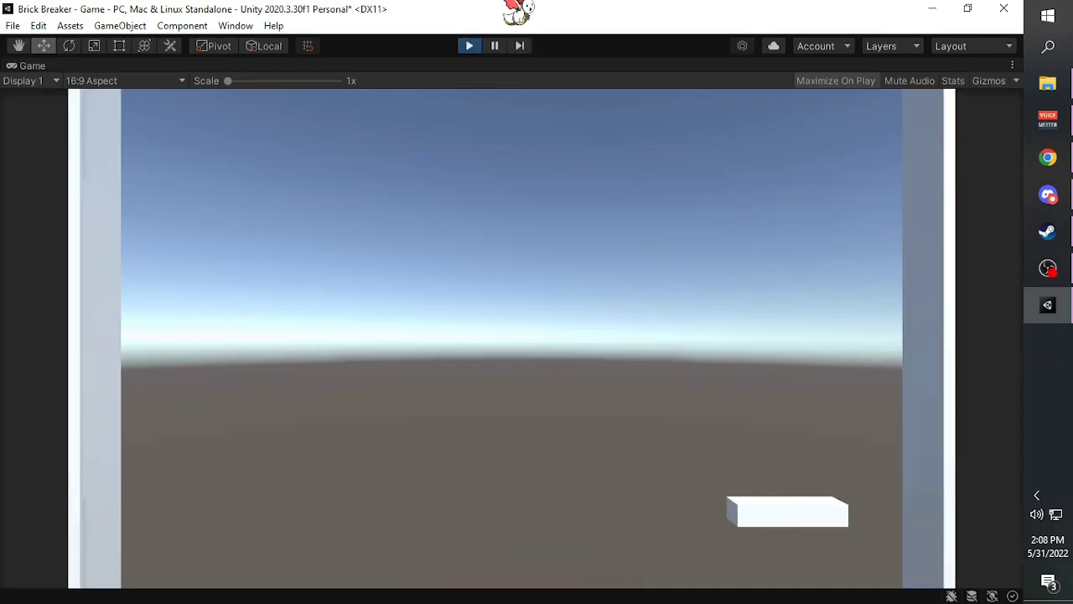
key(Left)
key(Right)
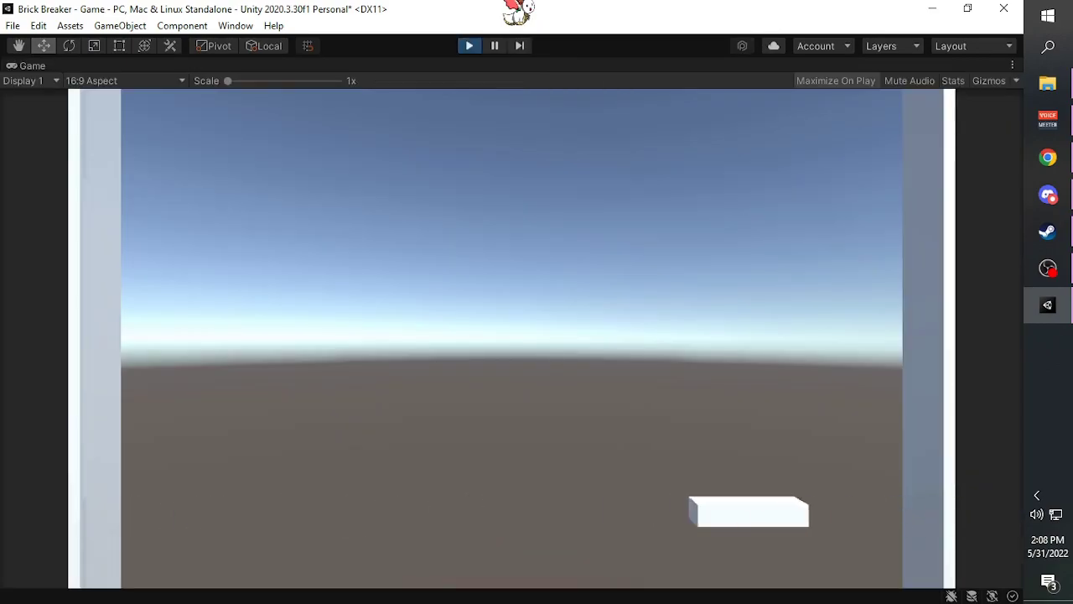
key(Left)
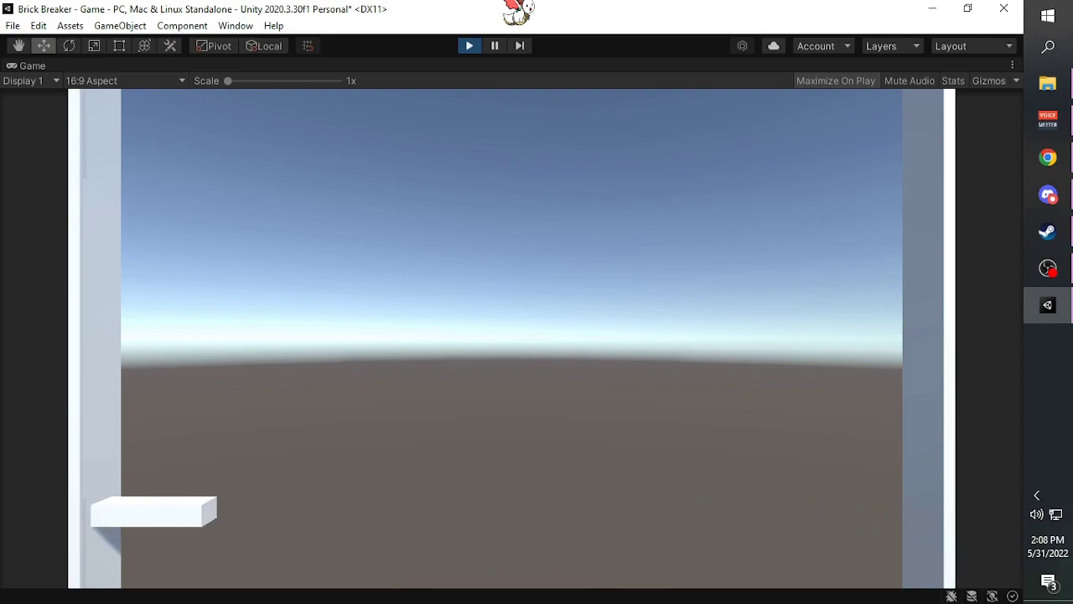
key(Right)
click(470, 45)
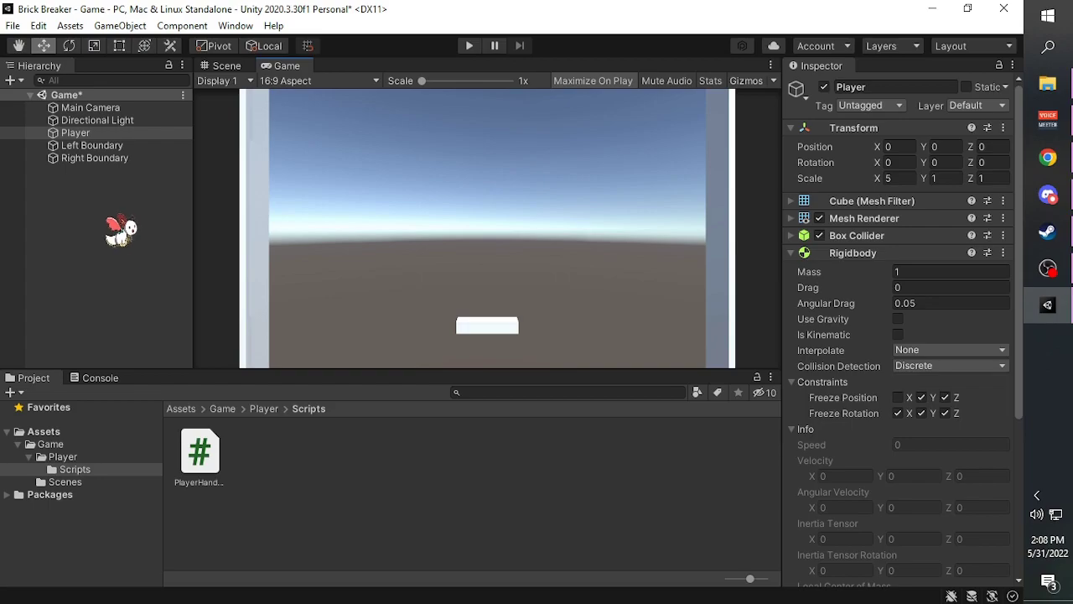
right_click(108, 222)
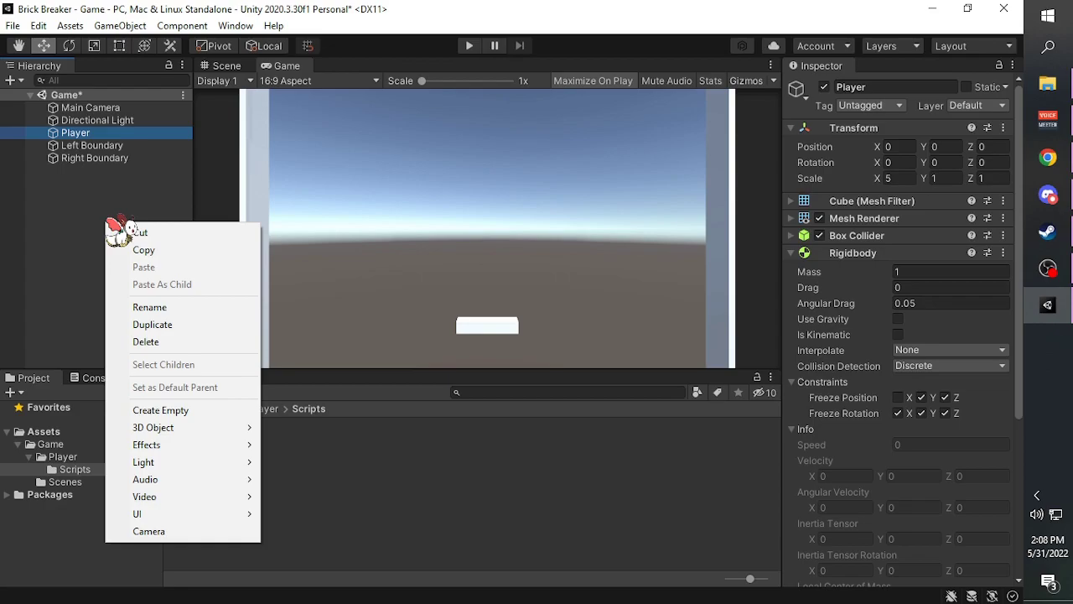
mouse_move(205, 428)
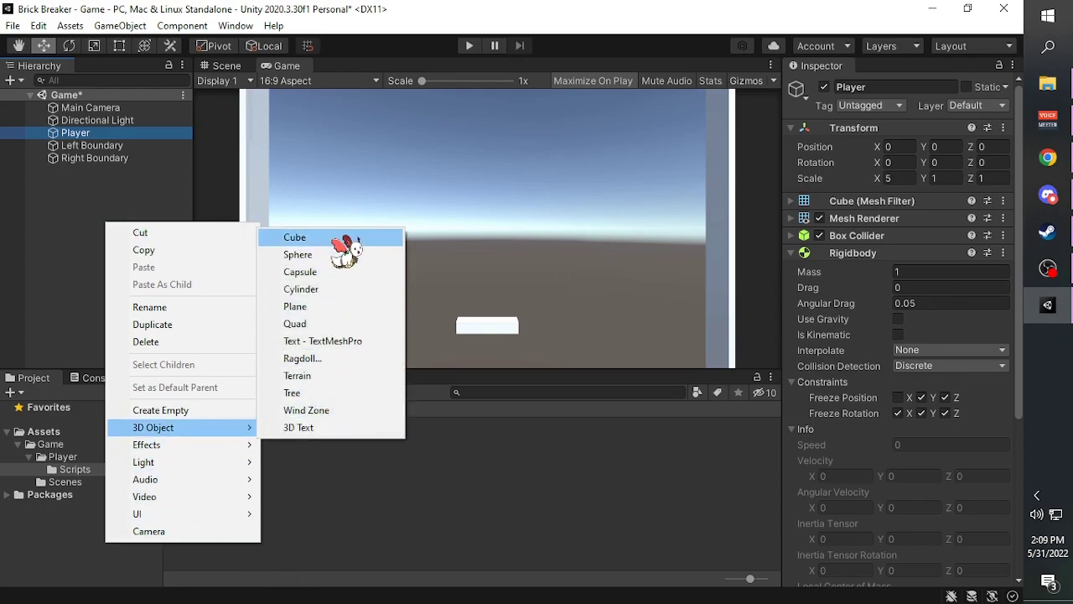
click(156, 217)
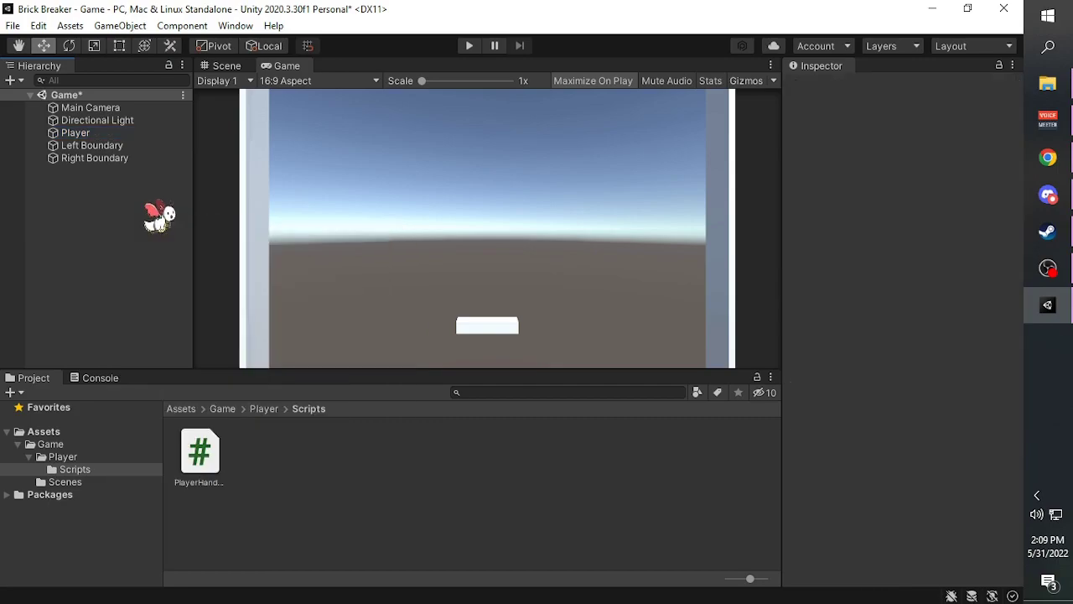
click(130, 146)
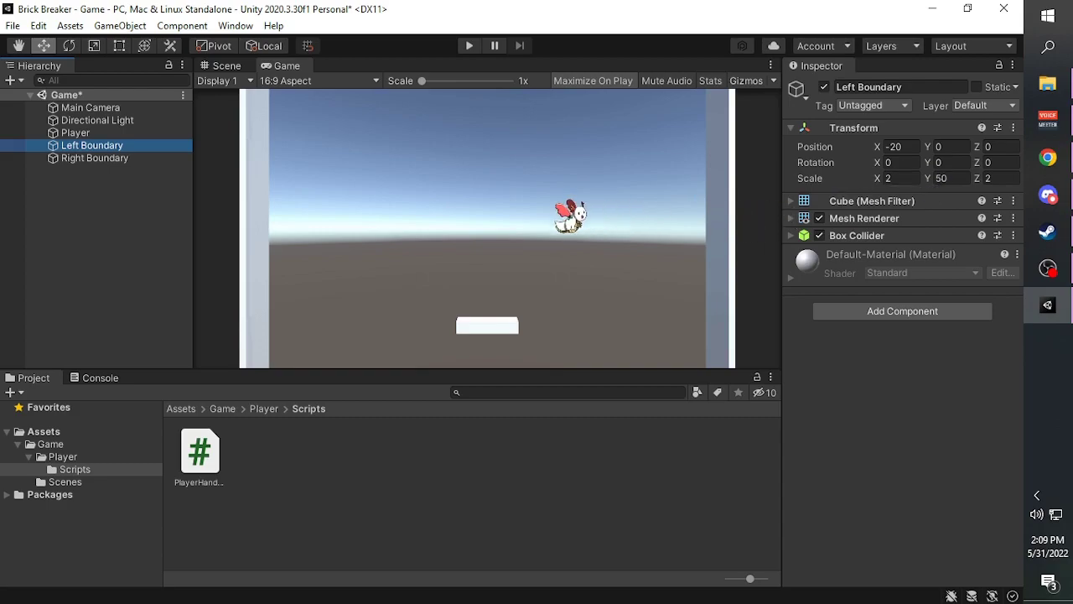
click(143, 159)
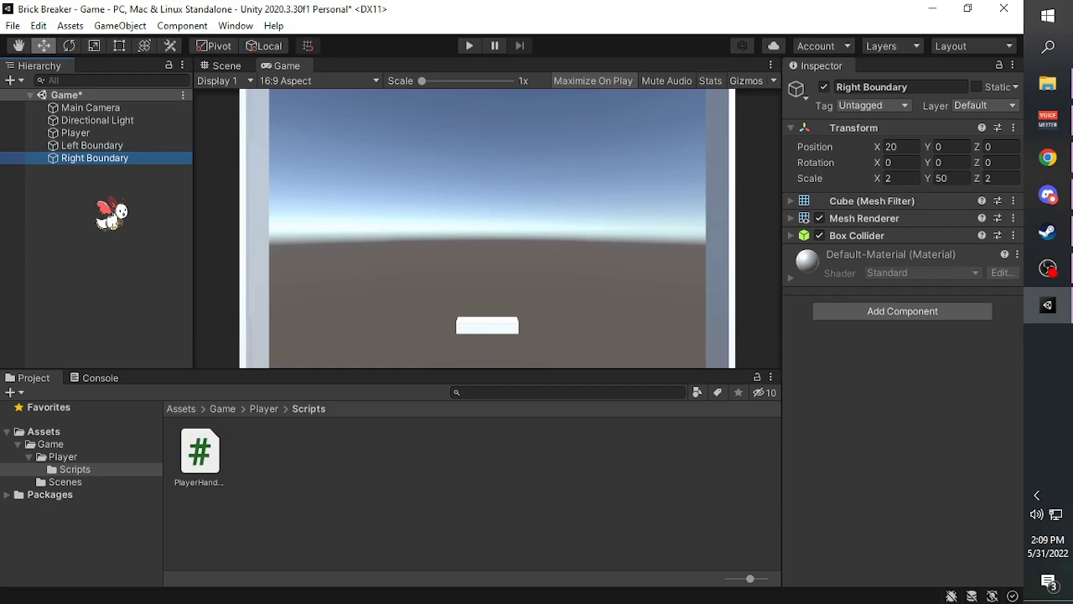
click(804, 235)
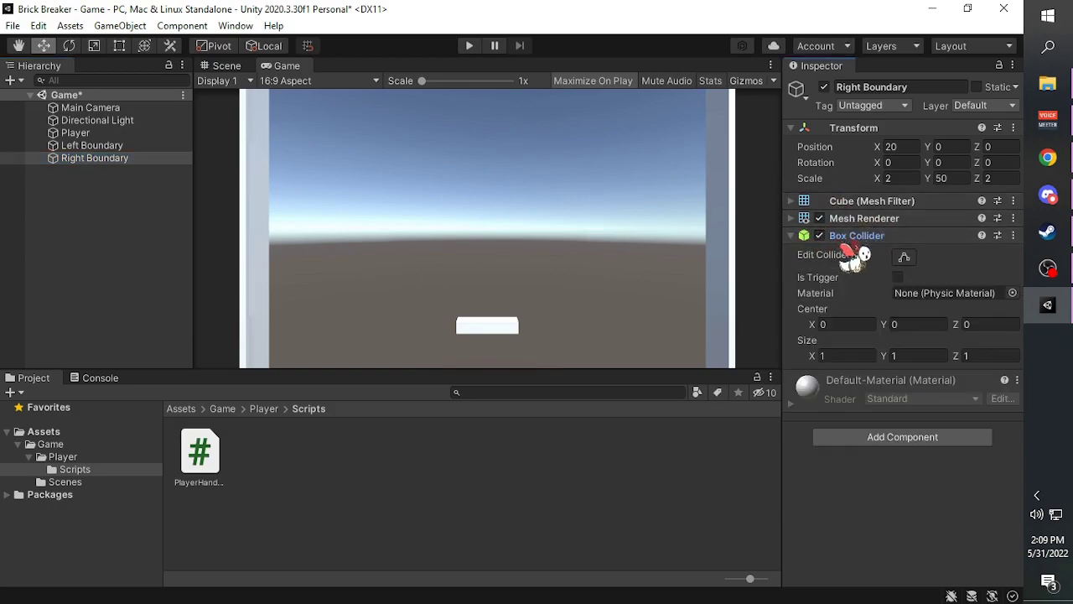
click(77, 134)
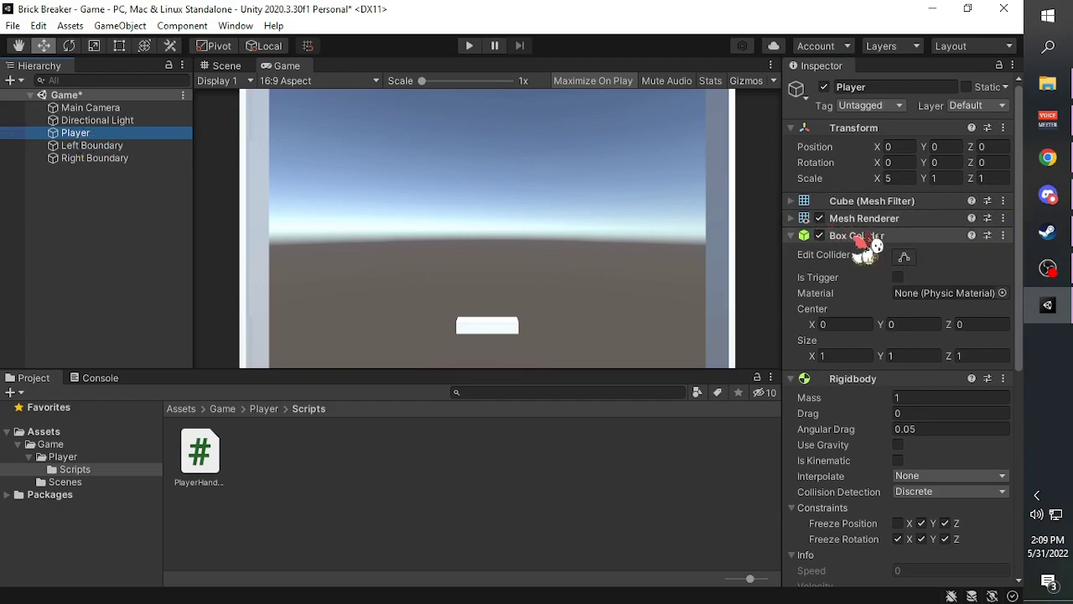
click(91, 146)
click(108, 159)
click(107, 145)
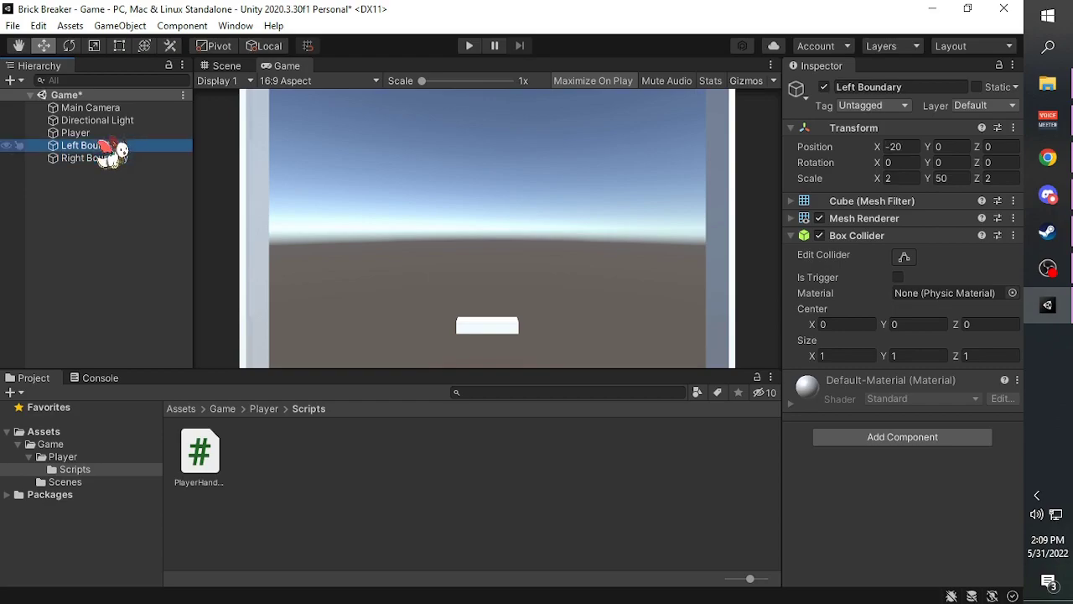
click(126, 159)
click(126, 146)
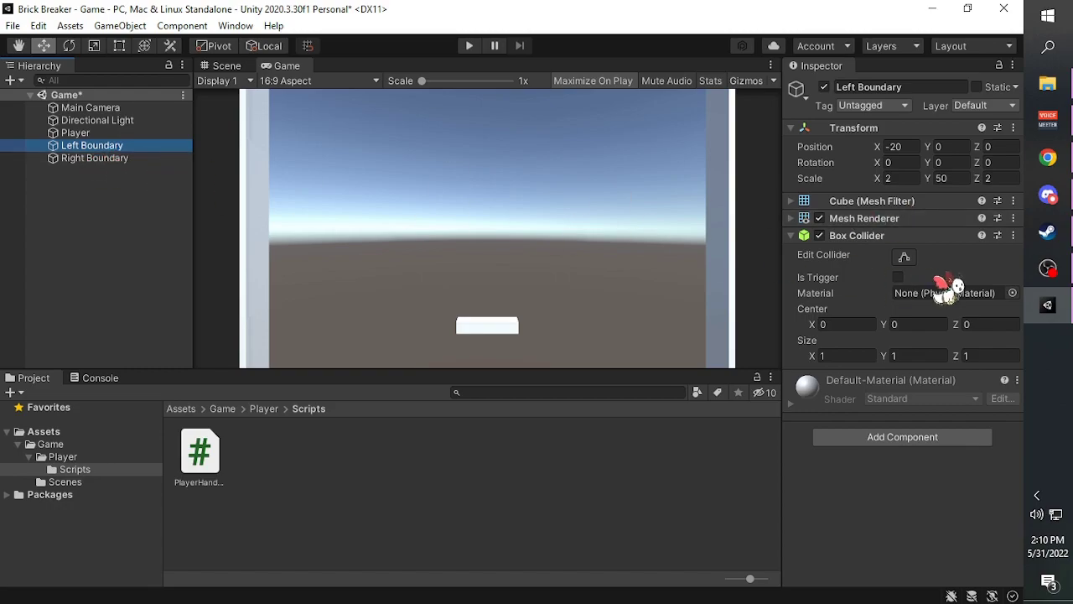
Remove the Mesh Renderer component from the Left Boundary wall.
right_click(894, 201)
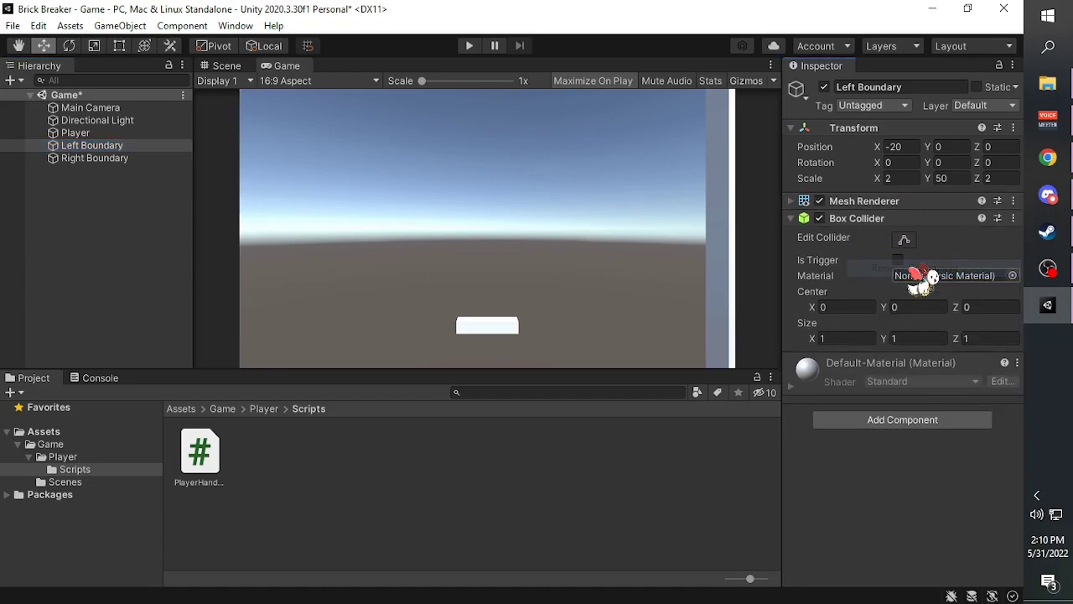
right_click(894, 202)
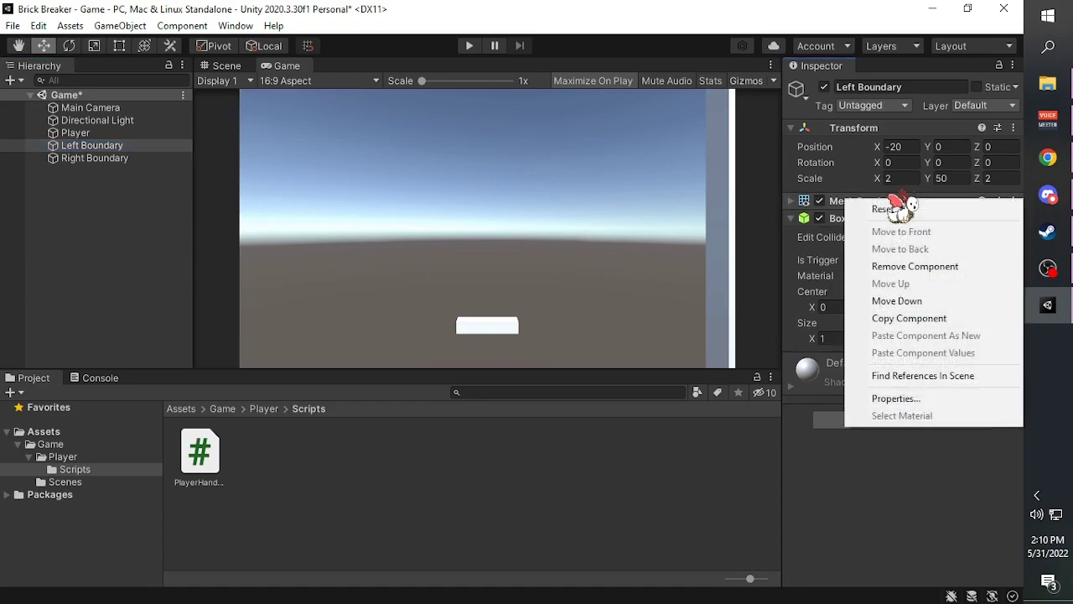
click(922, 267)
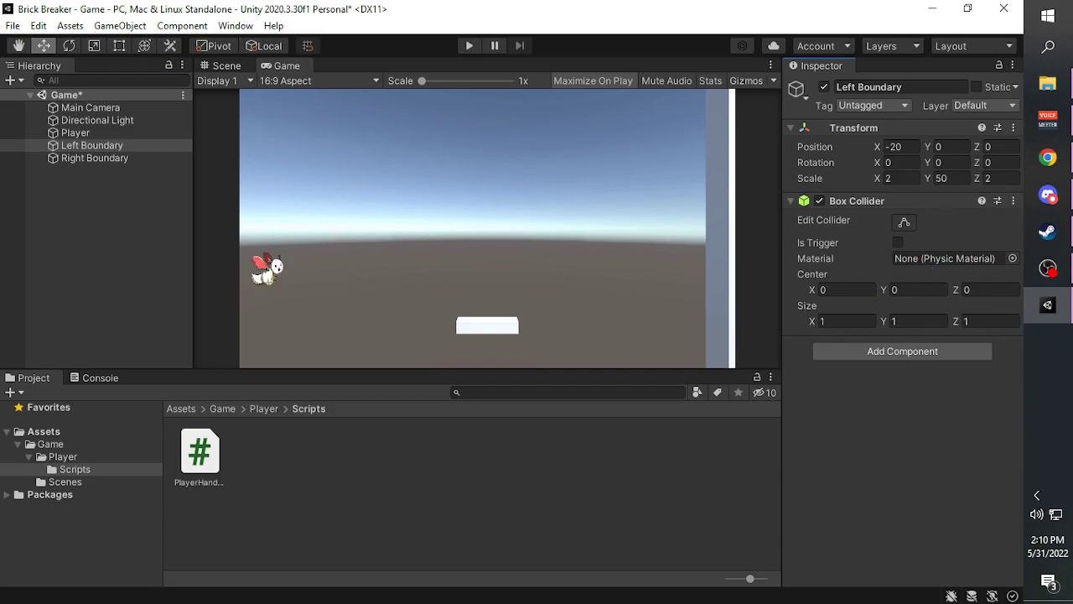
Play-test the paddle moving left and right, then stop play mode.
click(470, 45)
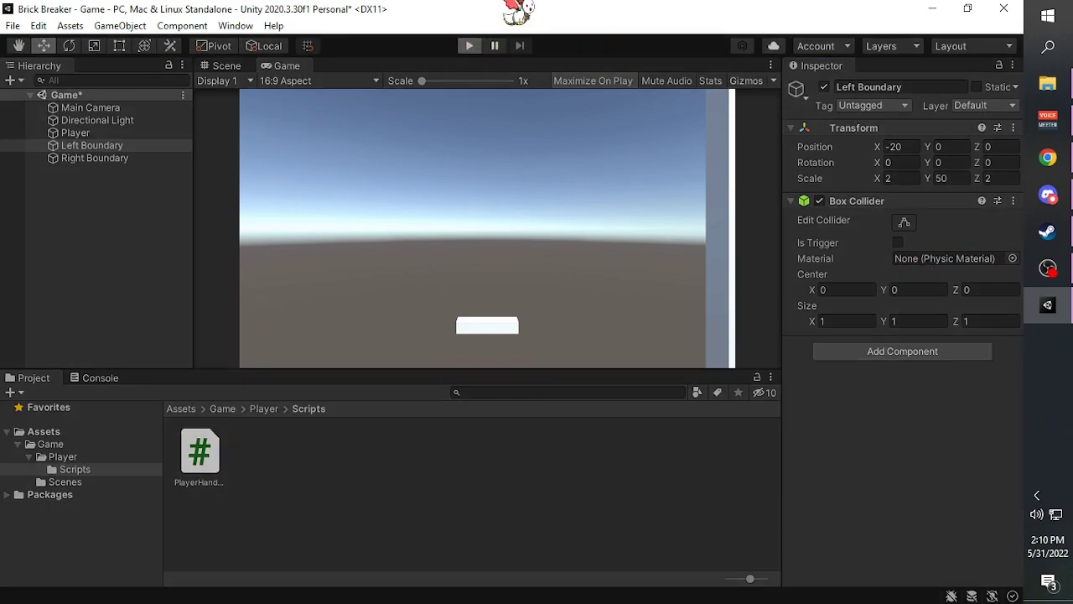
key(Left)
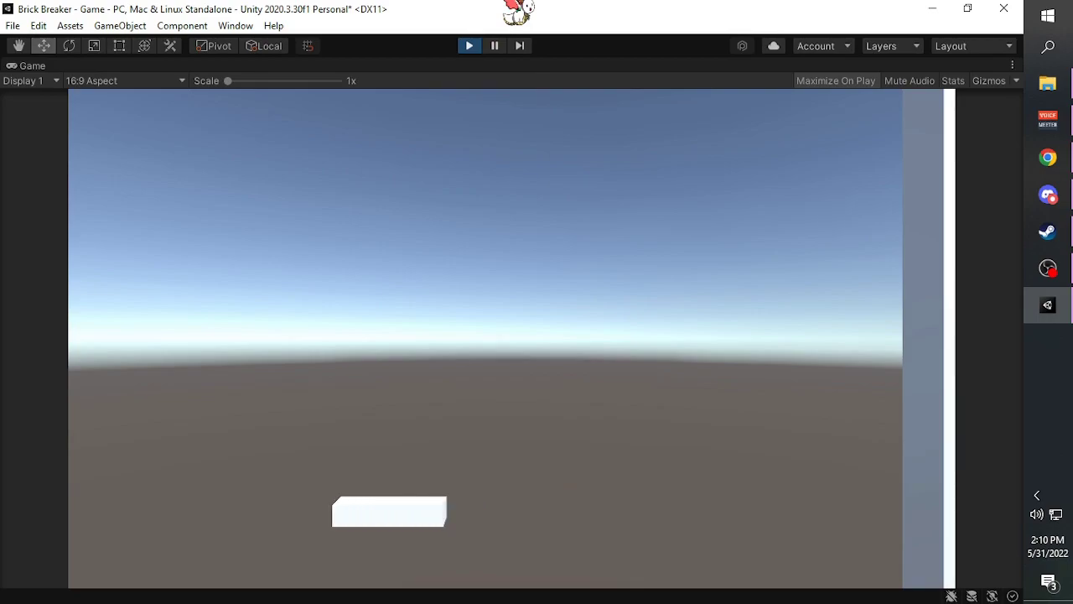
key(Right)
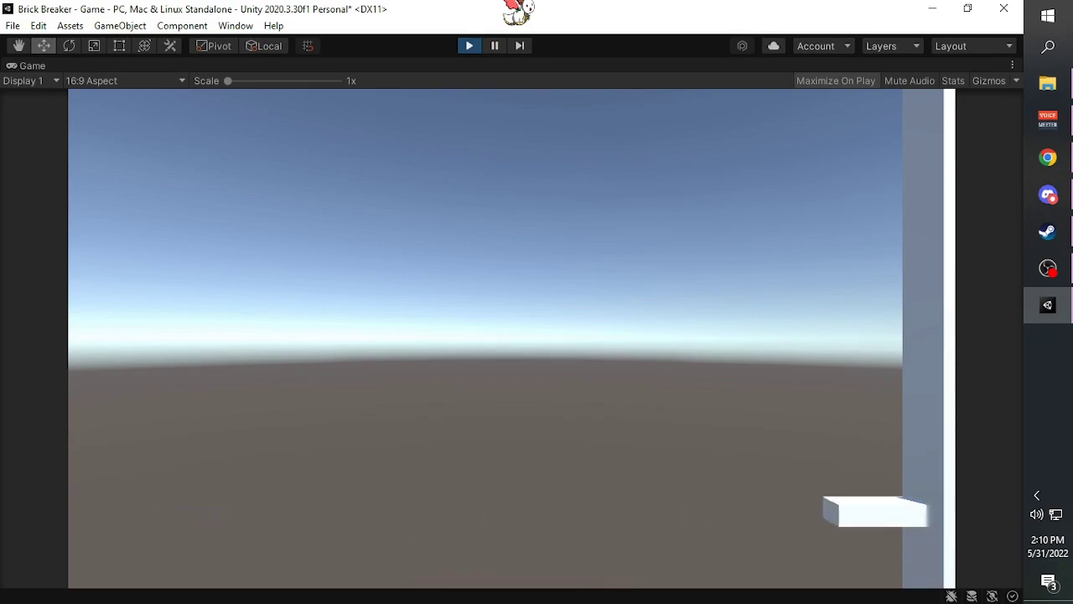
key(Left)
key(Left)
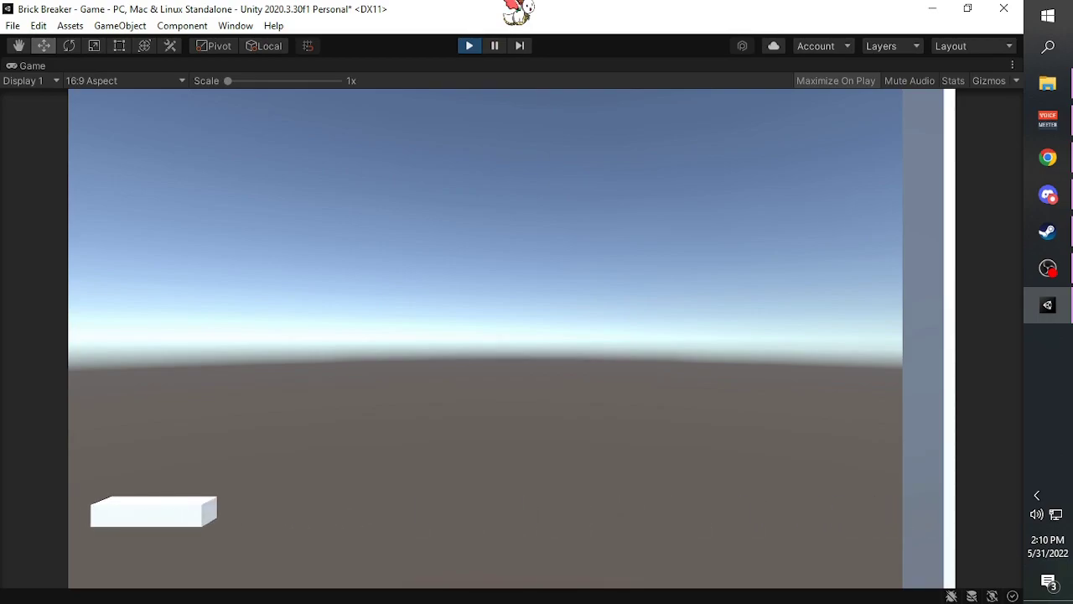
click(469, 45)
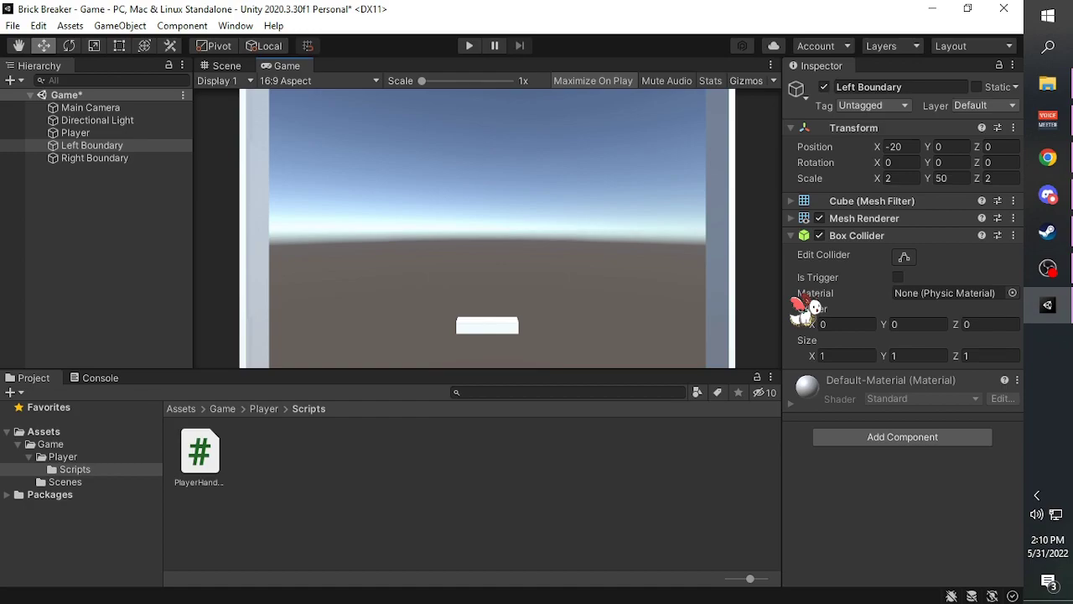
Select the Player and tick Freeze Position Y in its Rigidbody constraints.
click(75, 133)
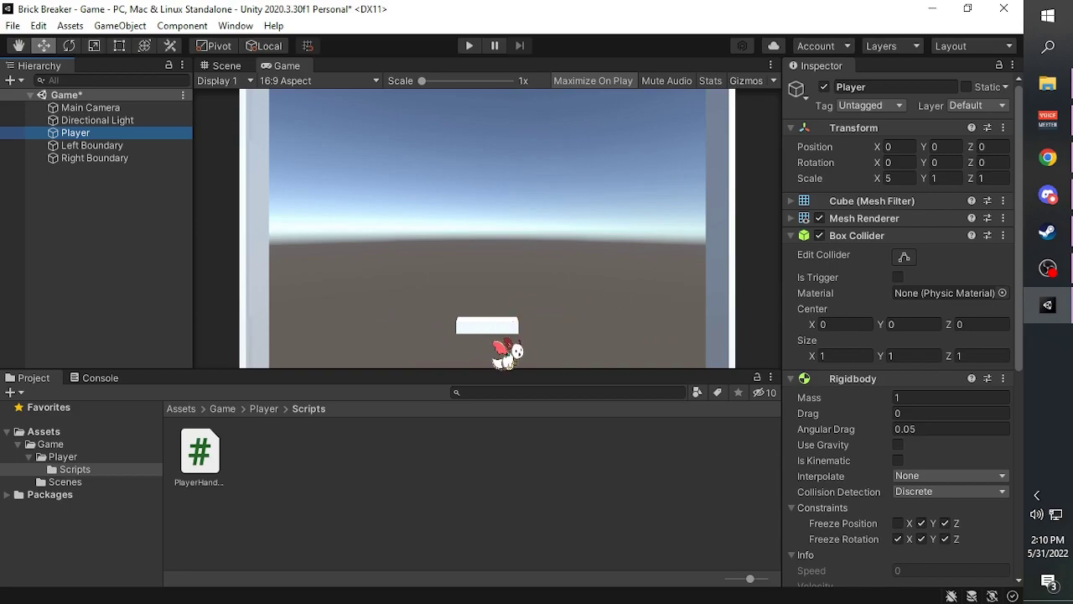
scroll(889, 344, down, 6)
scroll(876, 293, up, 3)
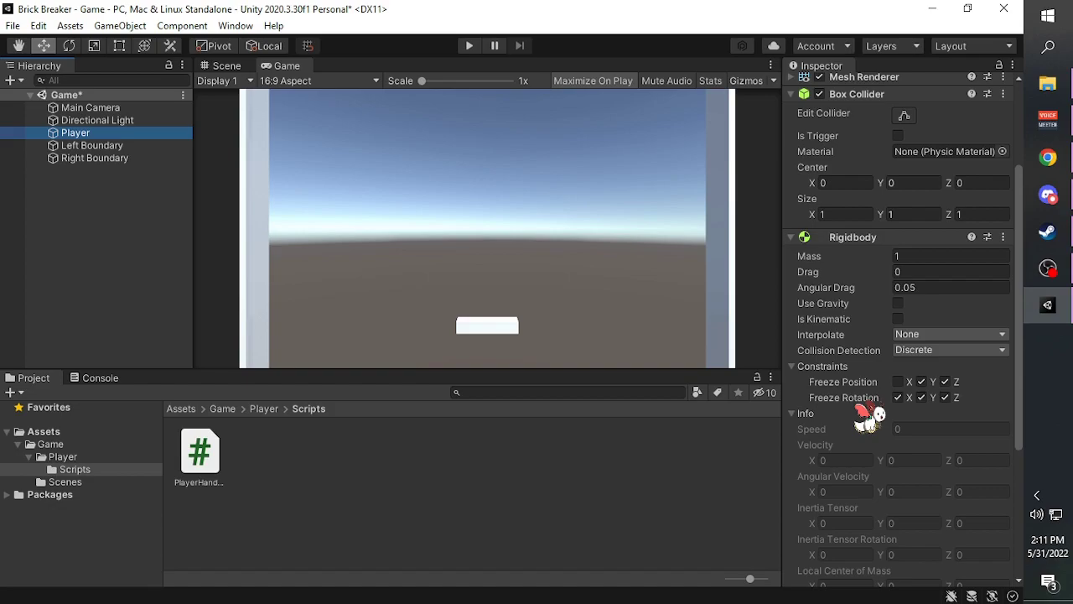
click(922, 382)
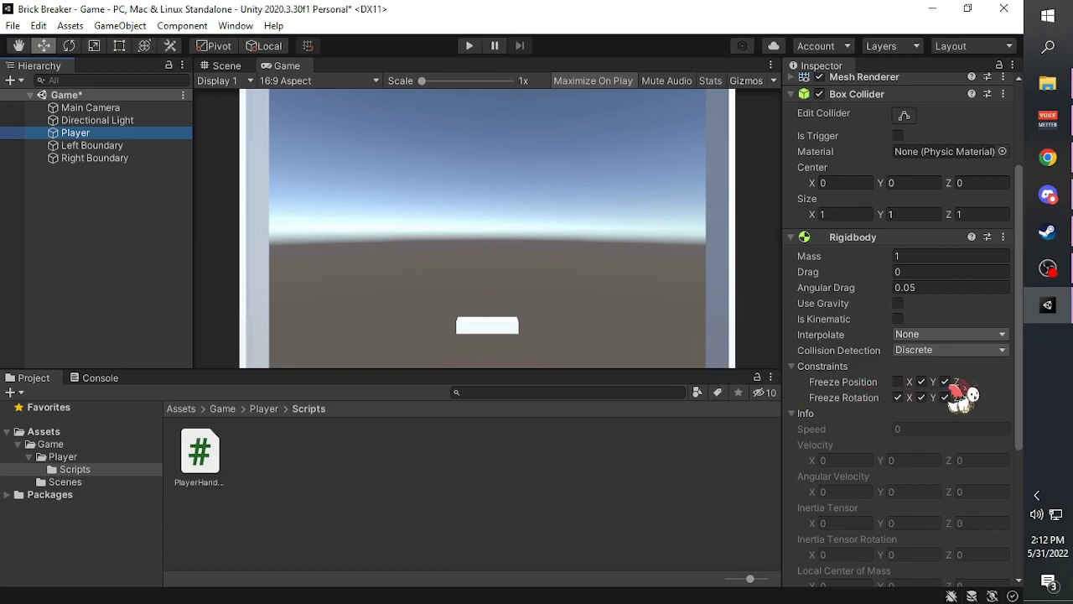
scroll(952, 390, down, 5)
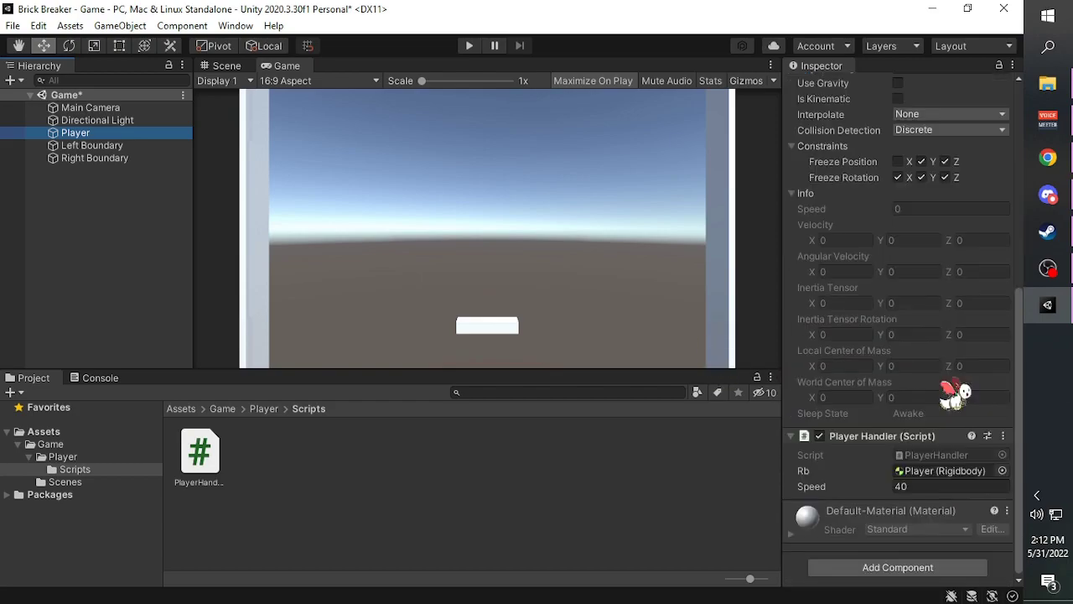
scroll(952, 390, up, 3)
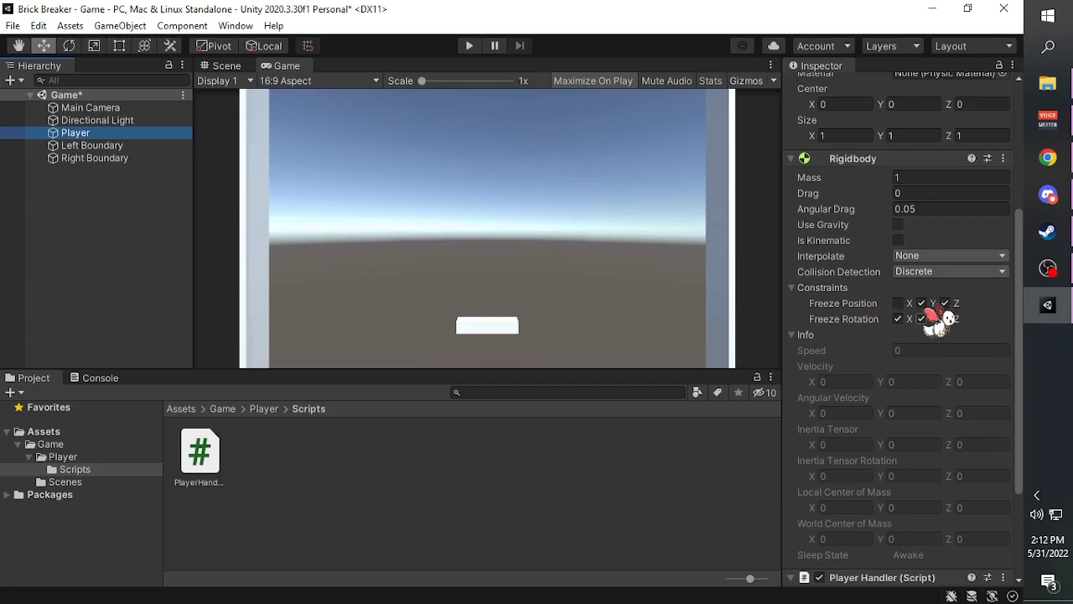
scroll(952, 336, down, 3)
scroll(973, 369, up, 6)
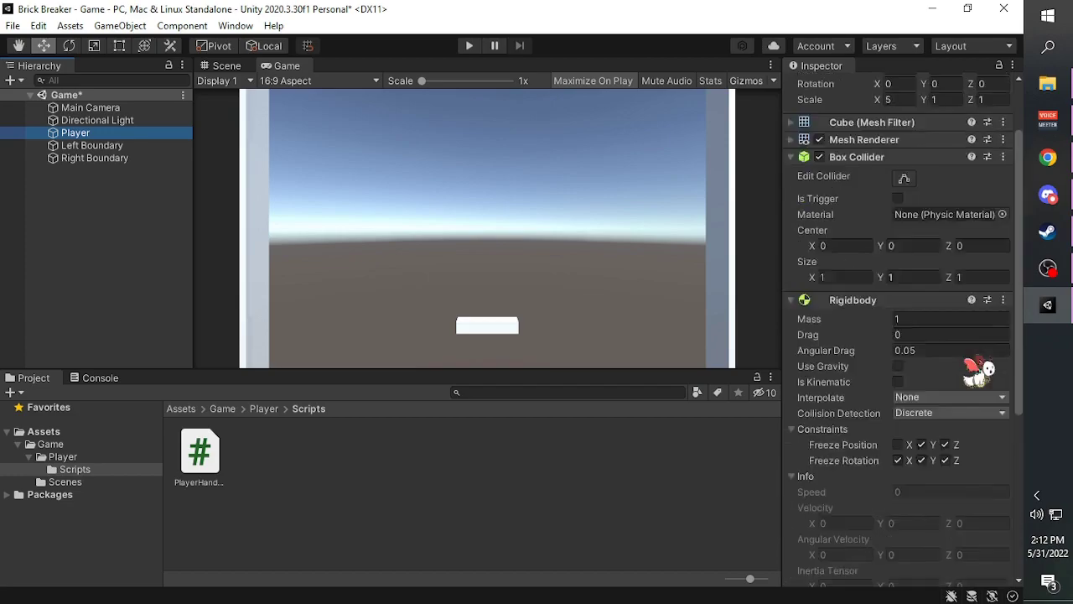
scroll(923, 394, up, 2)
scroll(889, 415, down, 3)
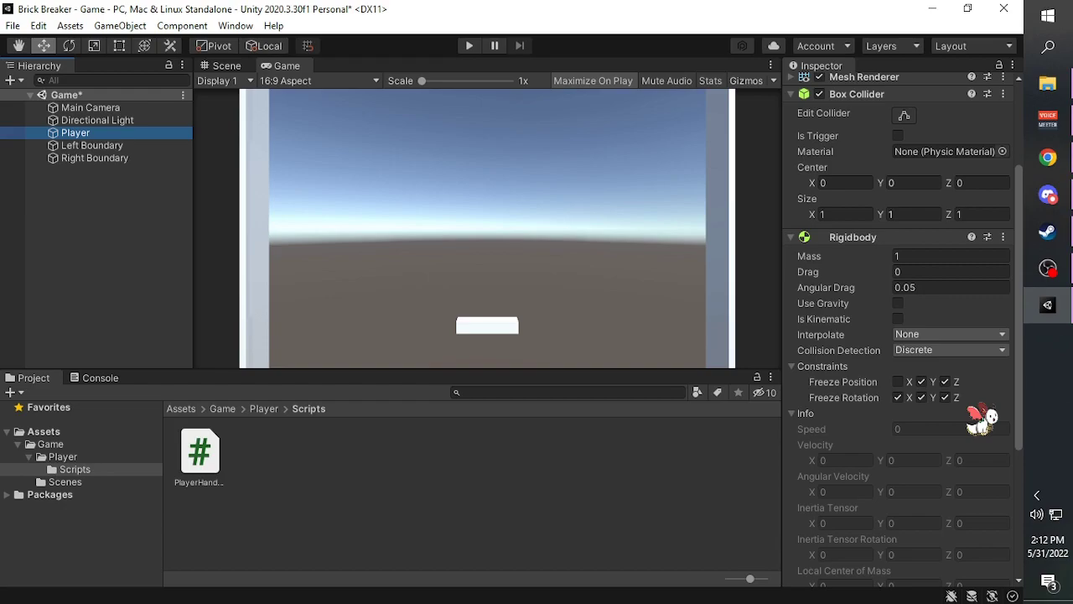
Freeze the Player's position on X as well, then run and stop a quick play test.
click(898, 381)
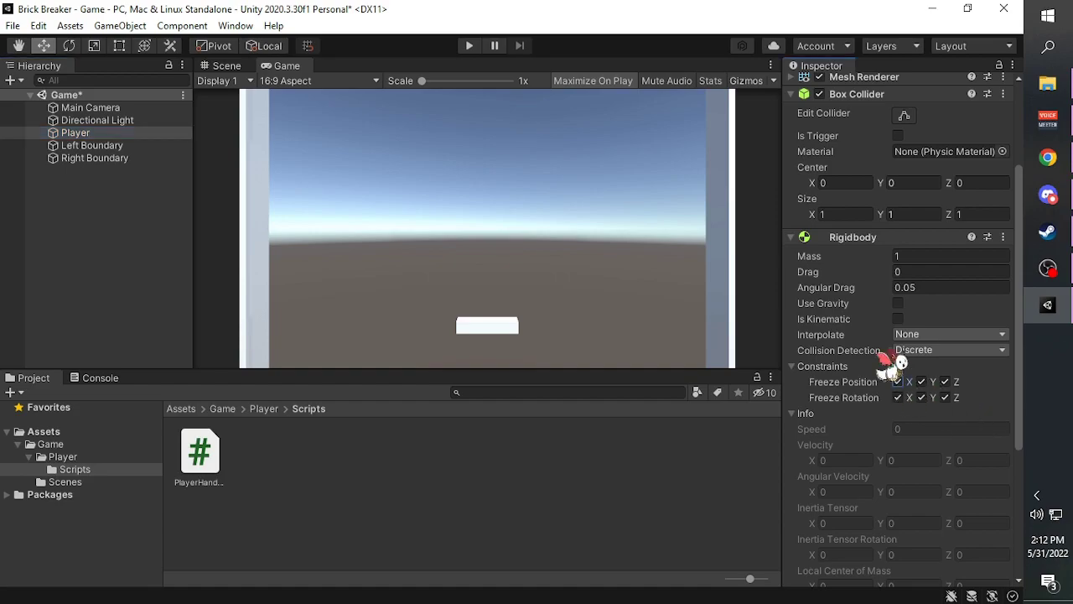
click(470, 46)
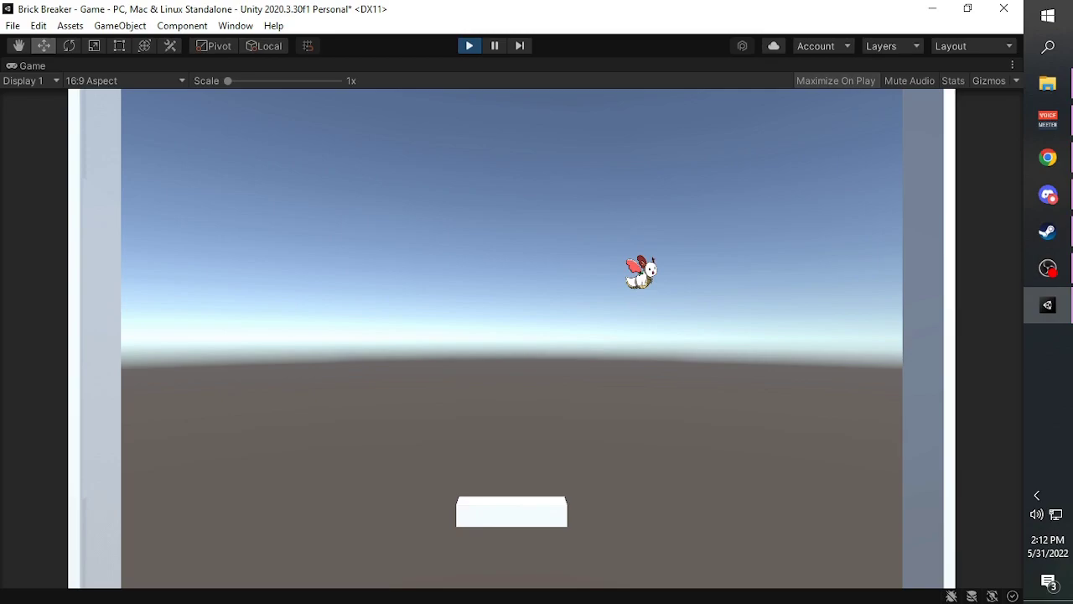
click(469, 45)
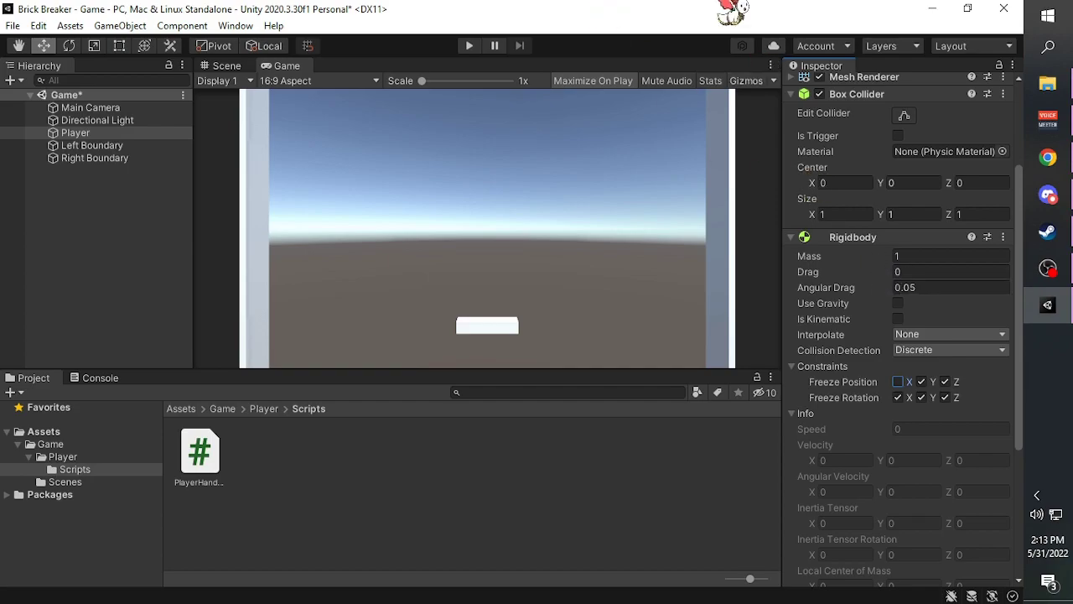
scroll(894, 268, down, 5)
click(897, 557)
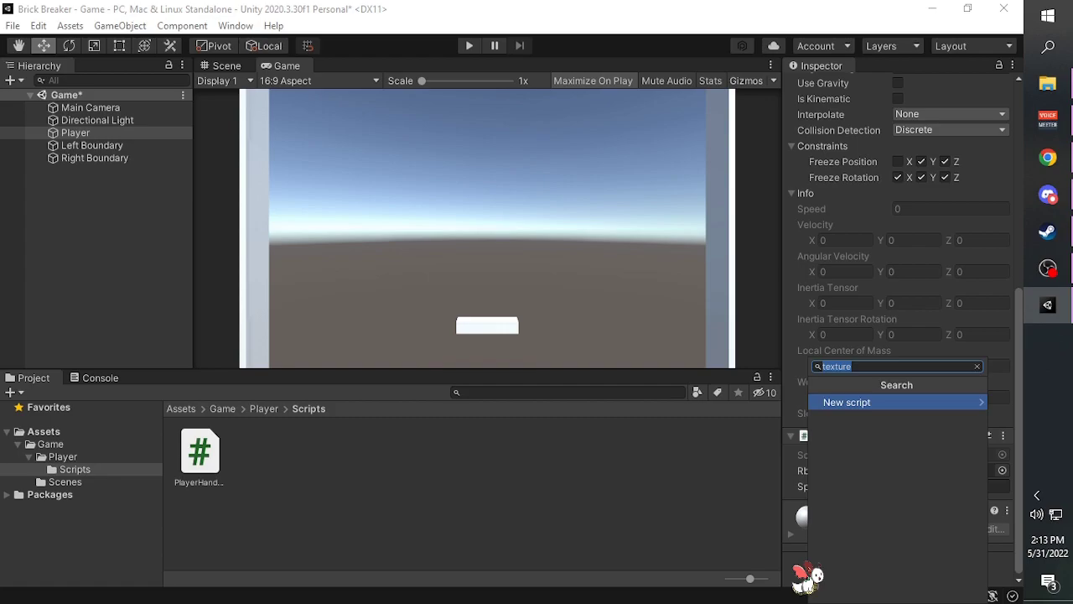
text(collider)
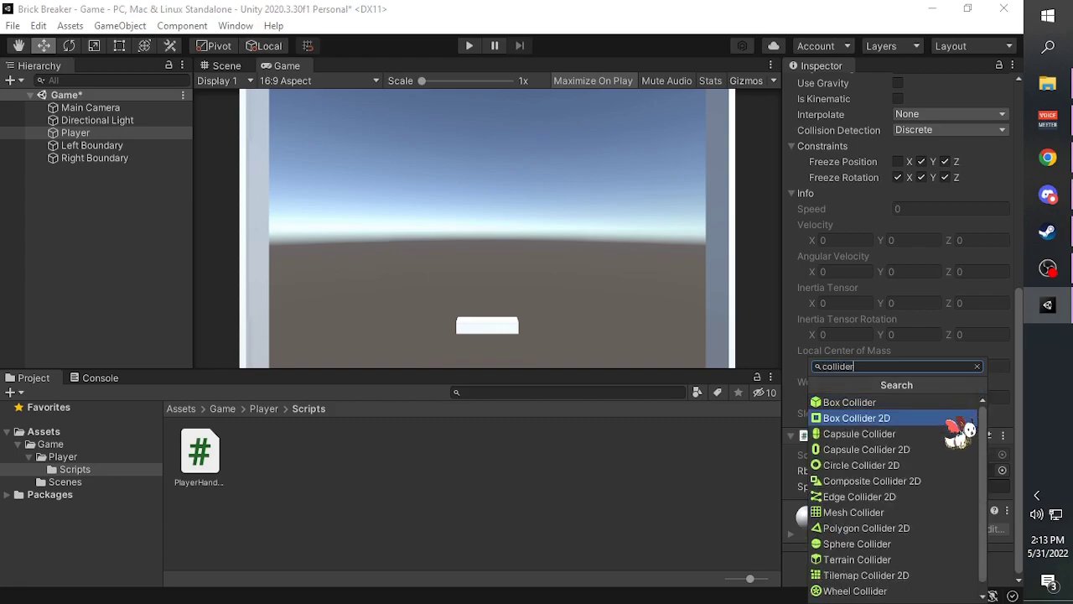
scroll(955, 587, down, 1)
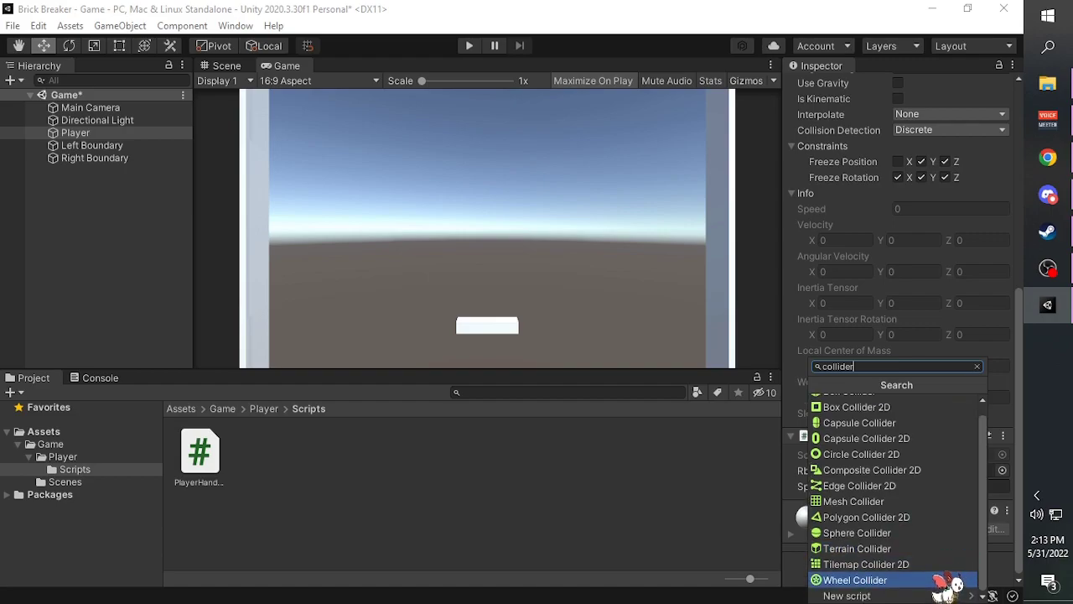
scroll(946, 512, up, 1)
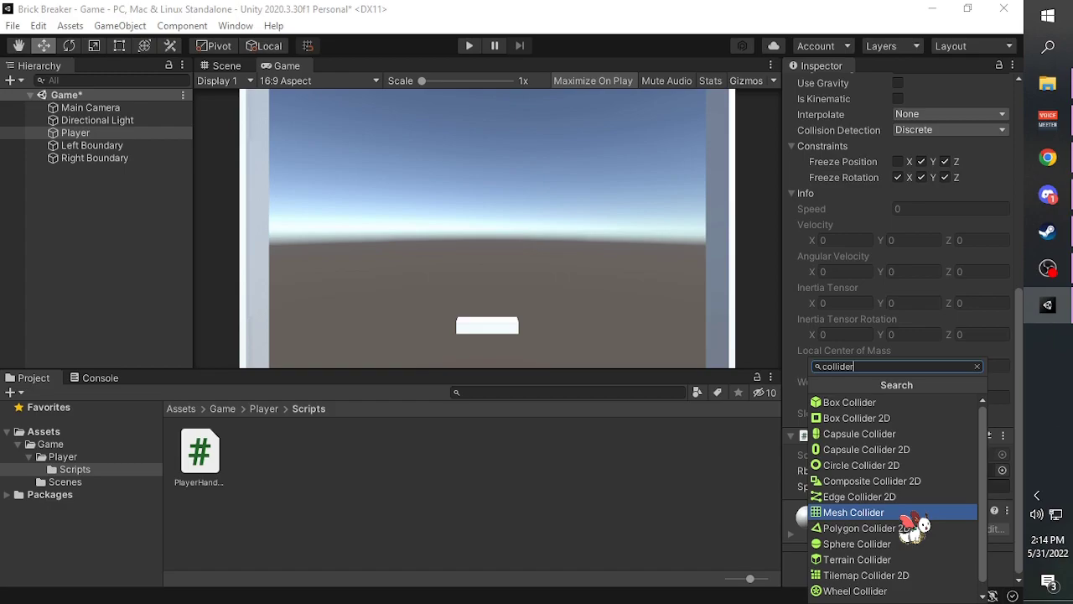
click(905, 513)
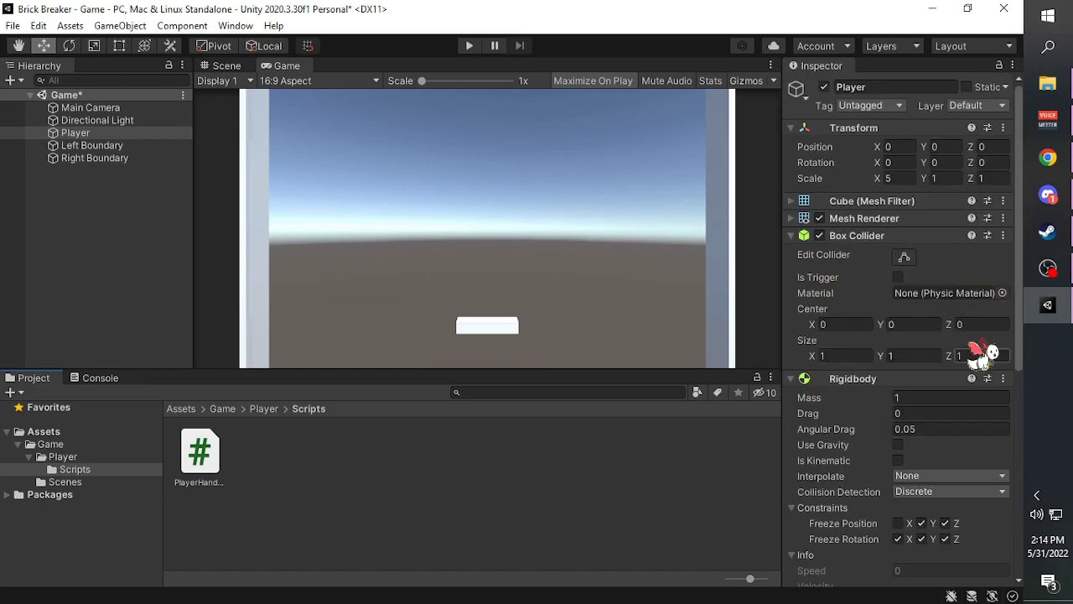